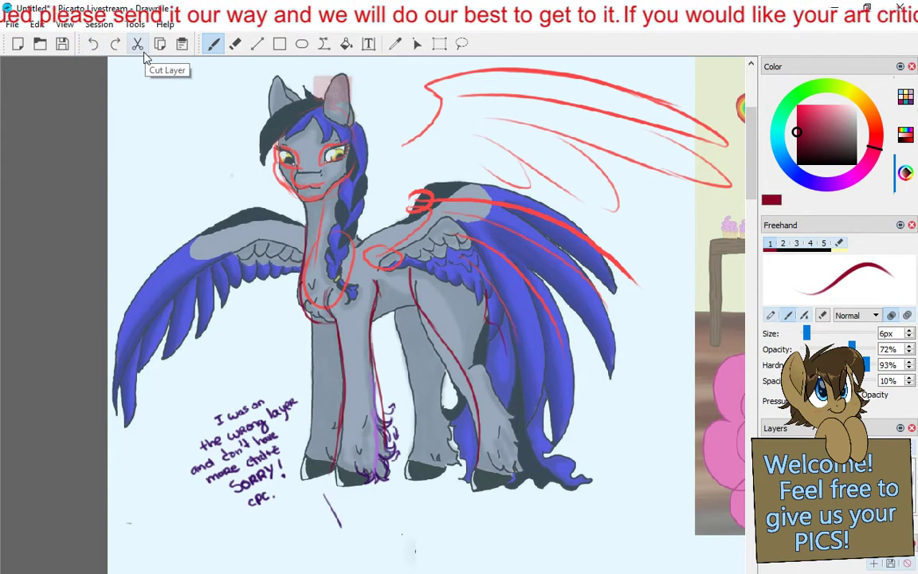
- Erase the dark red guide lines over the grey pegasus's near hind leg with the Eraser
click(235, 44)
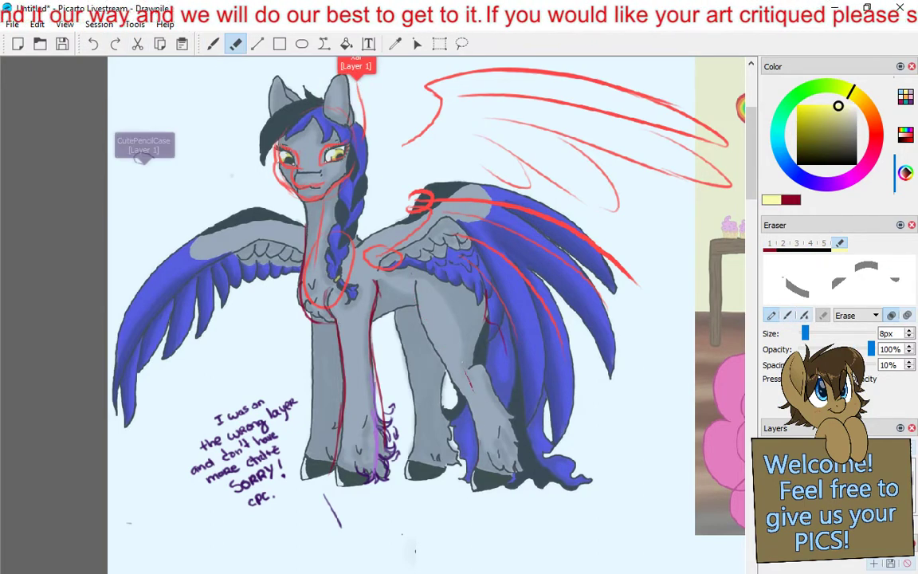
click(212, 43)
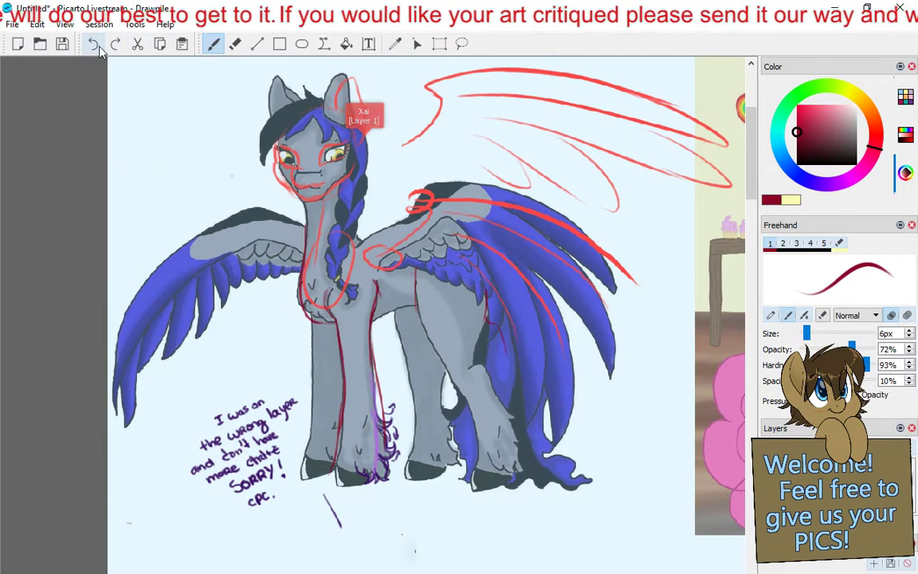
drag(457, 356, 442, 498)
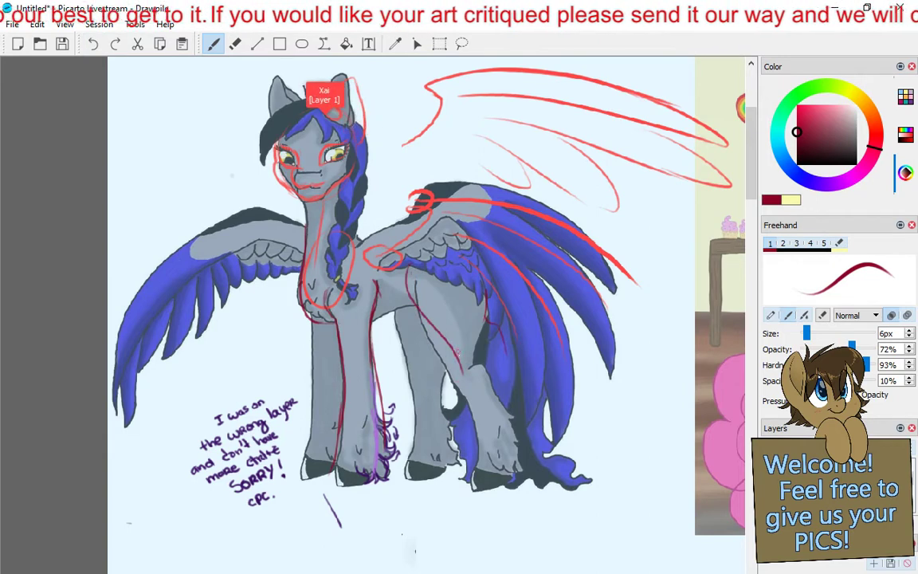
drag(489, 320, 522, 472)
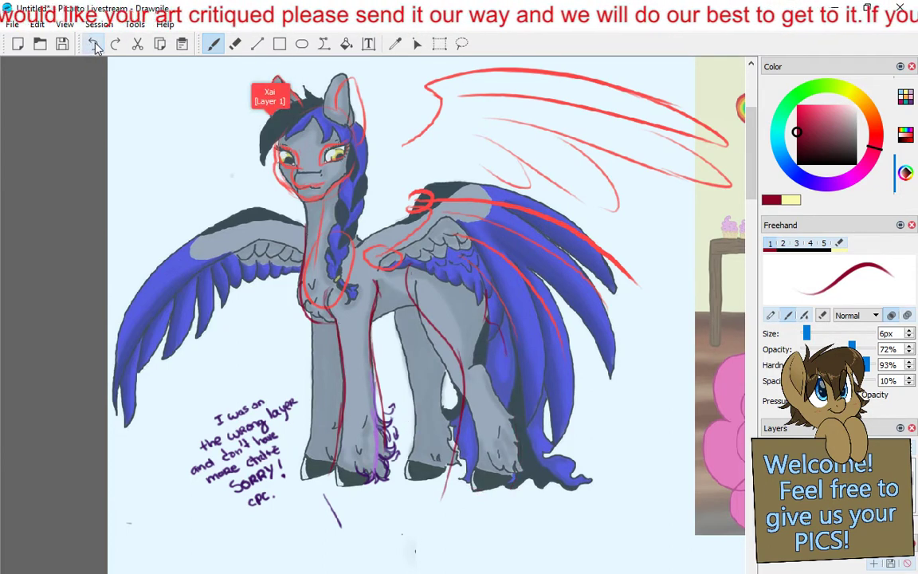
mouse_move(417, 266)
mouse_down()
mouse_move(474, 375)
mouse_move(434, 488)
mouse_up()
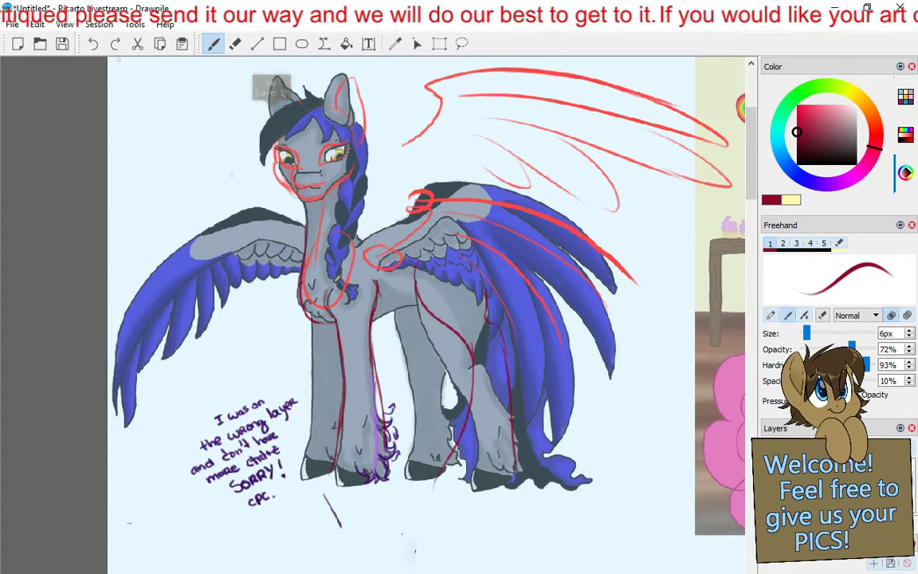
click(92, 44)
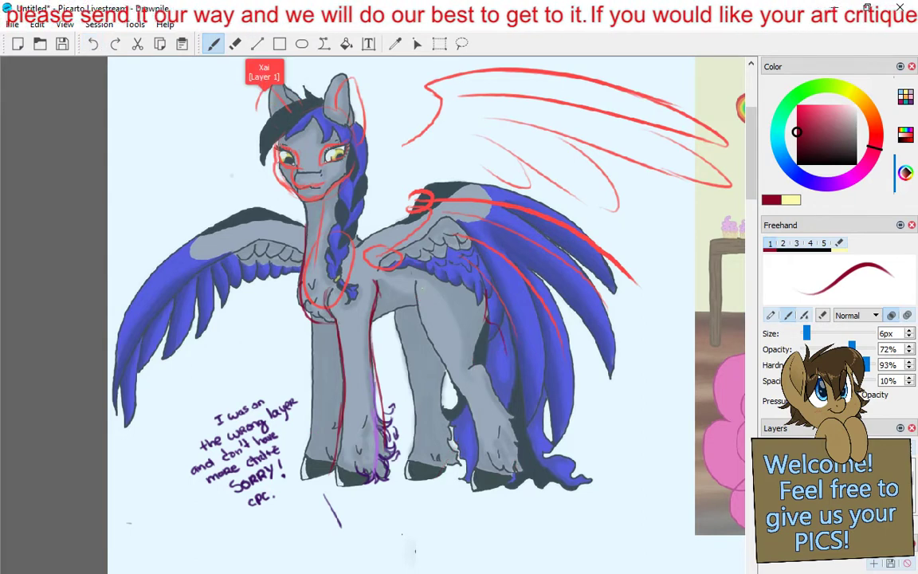
- Sketch dark red construction lines over the pegasus's hind leg, marking the knee and hock joints with small circles
mouse_move(421, 268)
mouse_down()
mouse_move(439, 327)
mouse_move(456, 350)
mouse_up()
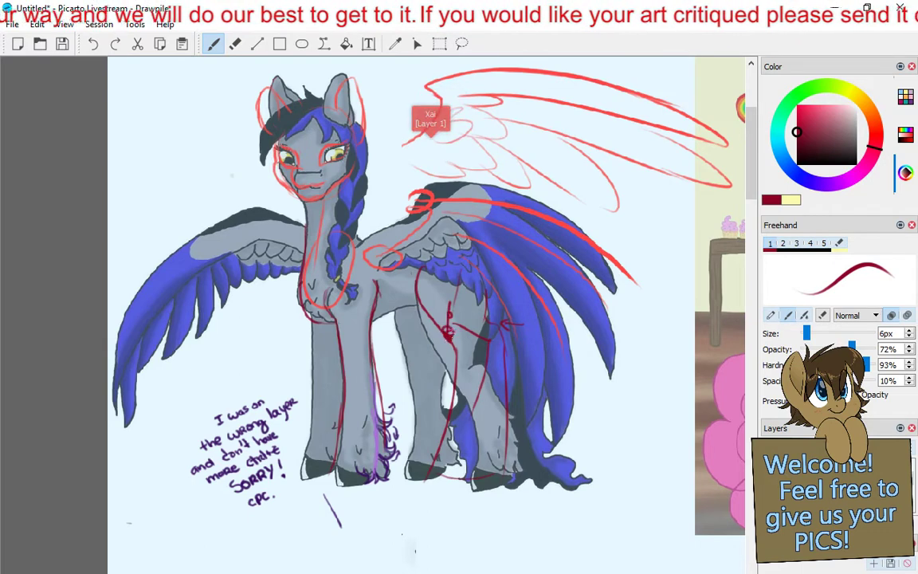
drag(449, 333, 450, 338)
mouse_move(452, 339)
mouse_down()
mouse_move(490, 341)
mouse_move(464, 437)
mouse_up()
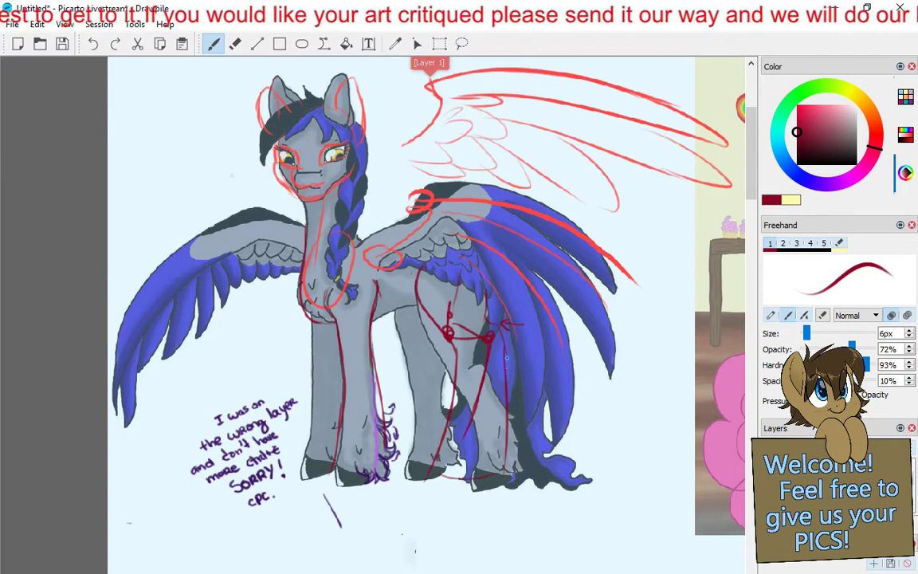
- Change the brush colour to green and outline the corrected lower hind leg from hock to hoof
click(791, 100)
drag(791, 100, 790, 103)
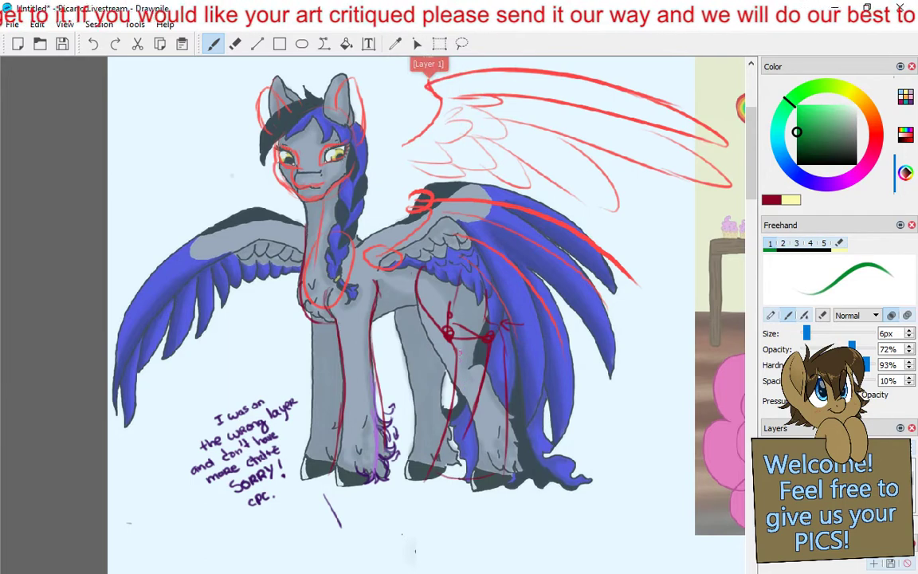
mouse_move(476, 325)
mouse_down()
mouse_move(461, 343)
mouse_move(503, 381)
mouse_move(505, 472)
mouse_up()
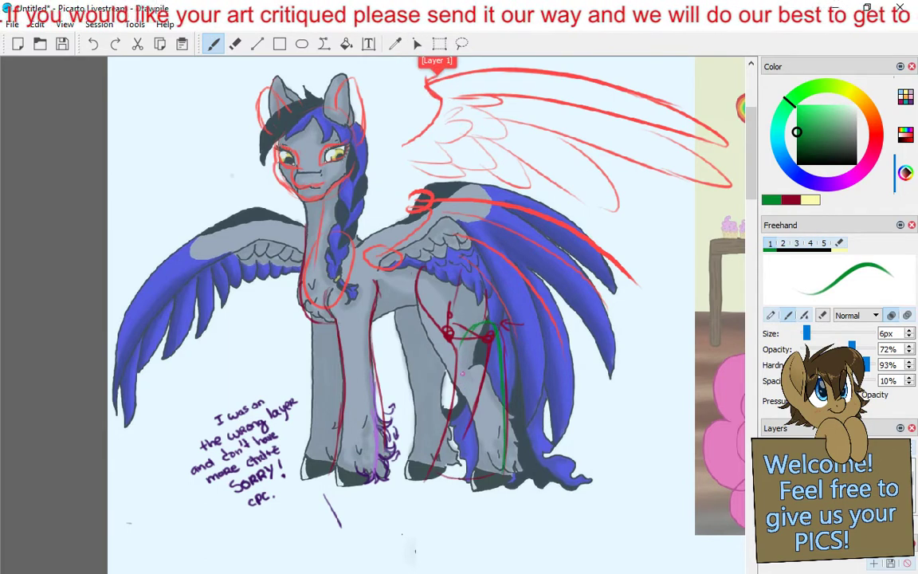
mouse_move(465, 352)
mouse_down()
mouse_move(443, 470)
mouse_move(504, 476)
mouse_up()
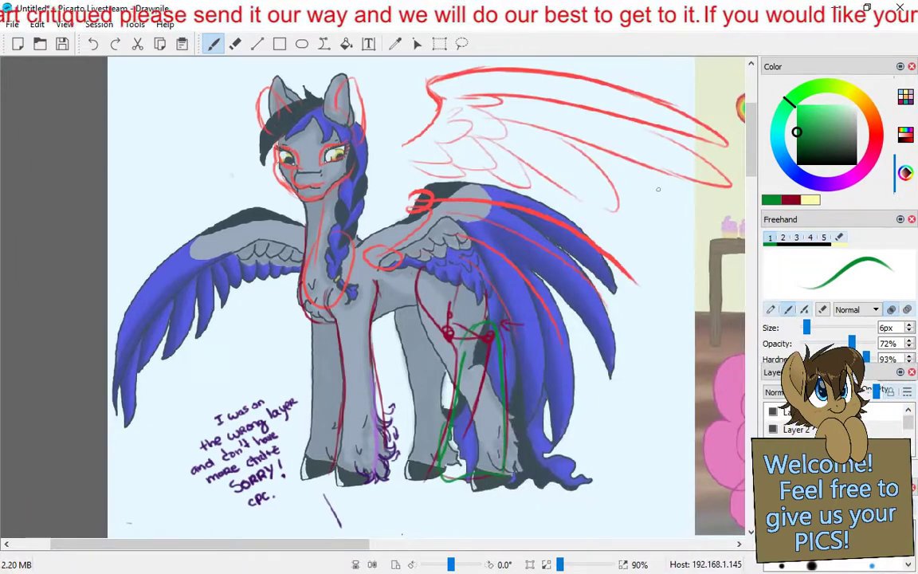
- Sketch green construction shapes over the chest and body of the flying baby pony in the pink pony picture, undoing the first body oval
scroll(663, 194, down, 3)
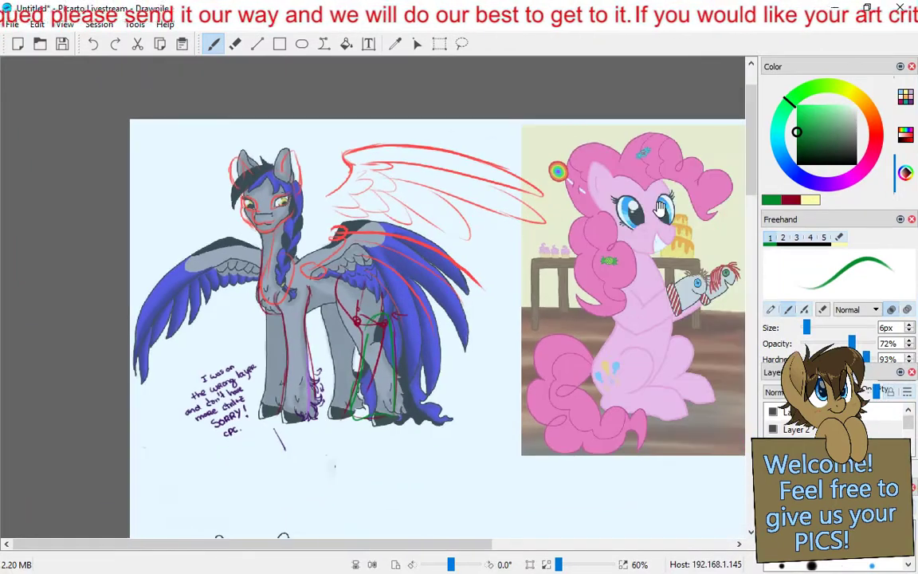
drag(594, 190, 223, 158)
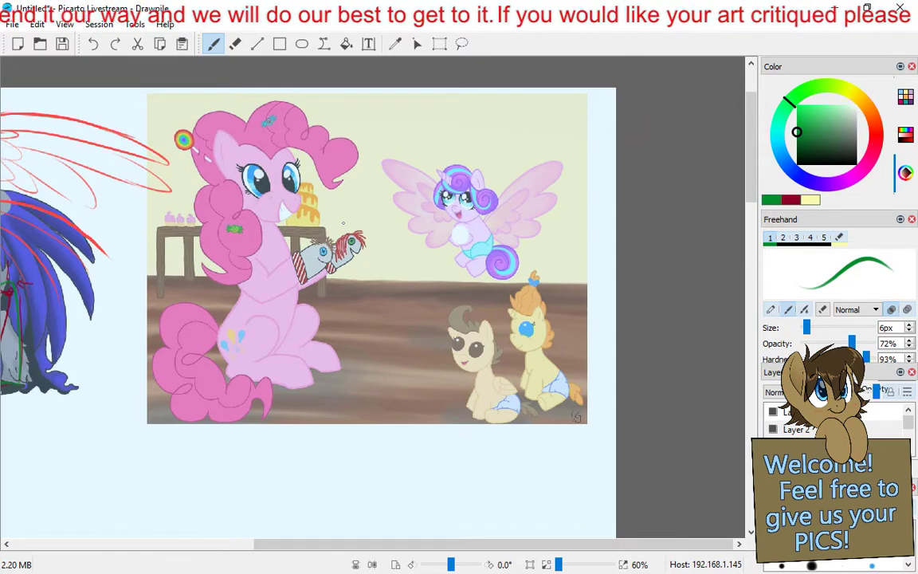
scroll(363, 292, up, 1)
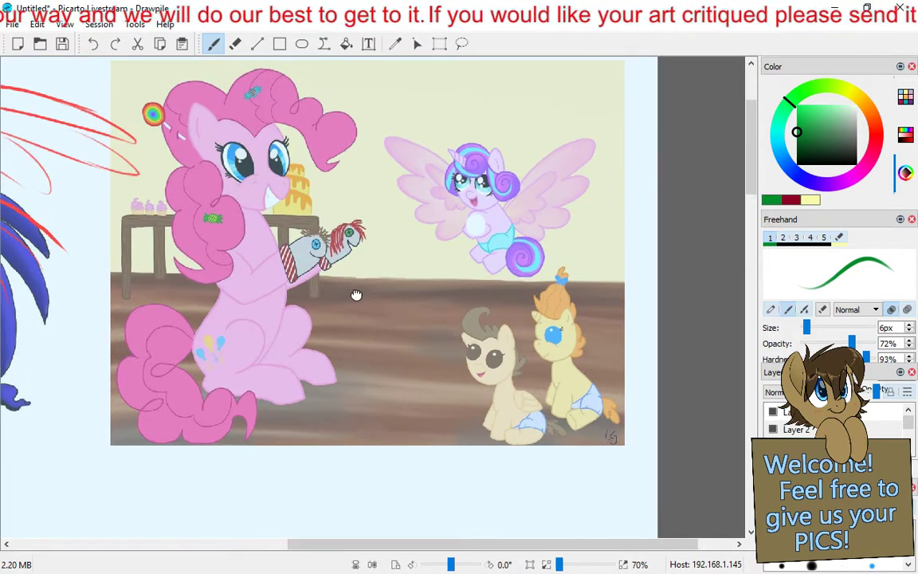
drag(356, 295, 352, 329)
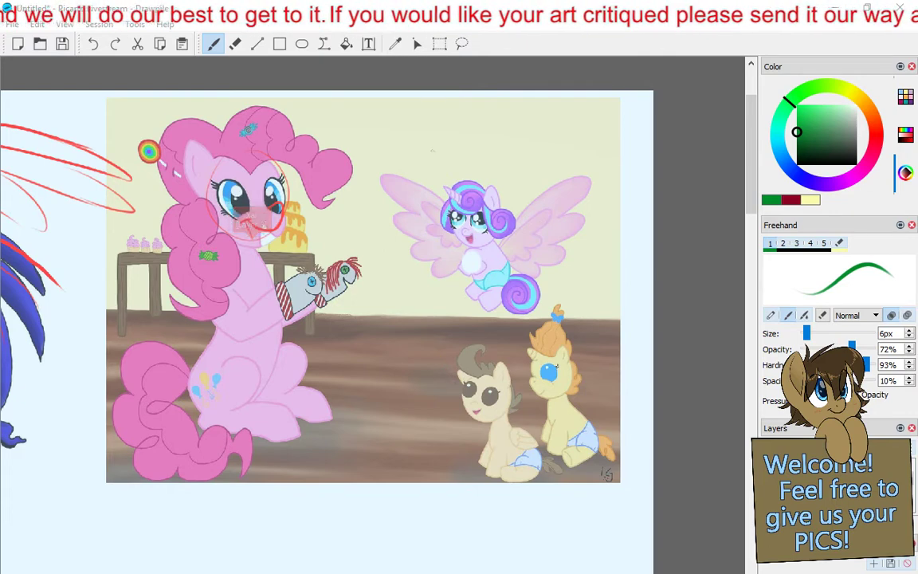
drag(466, 255, 470, 268)
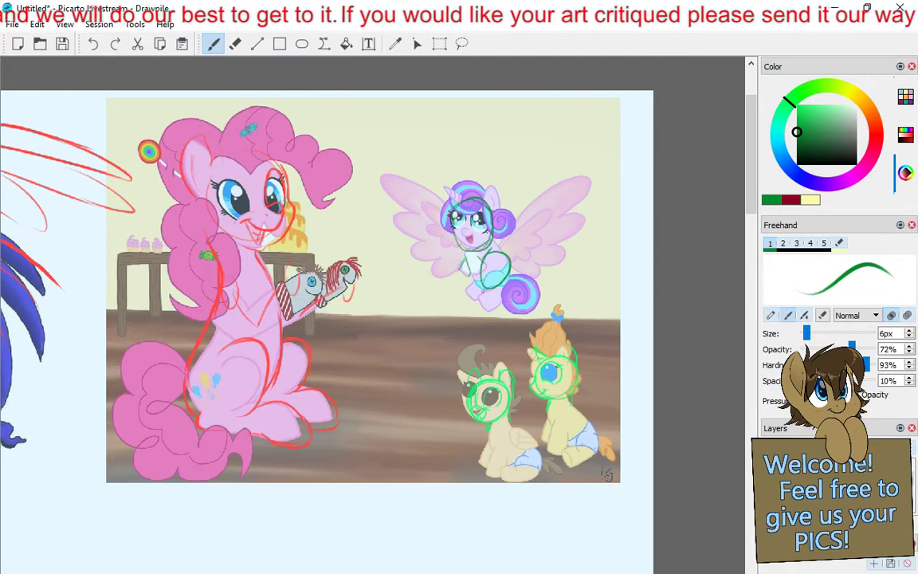
click(96, 46)
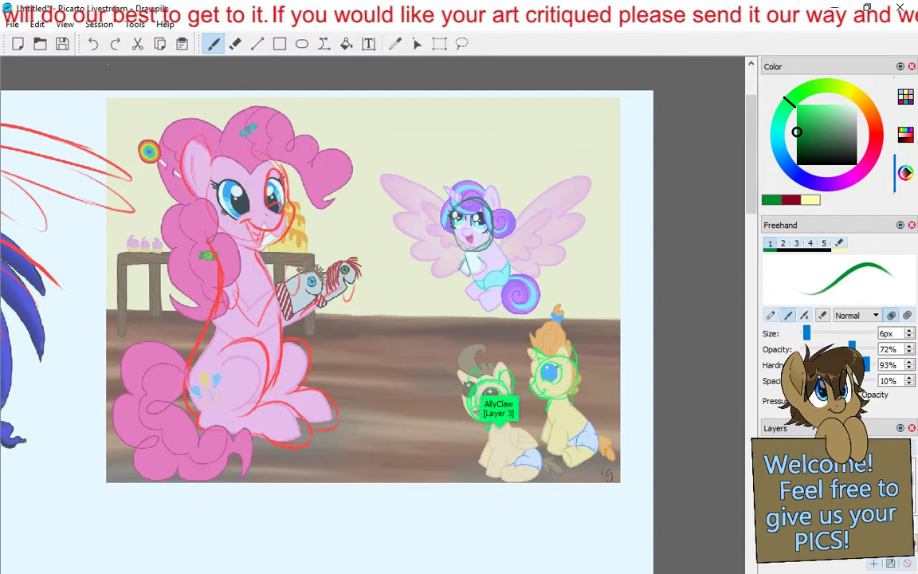
drag(481, 252, 496, 249)
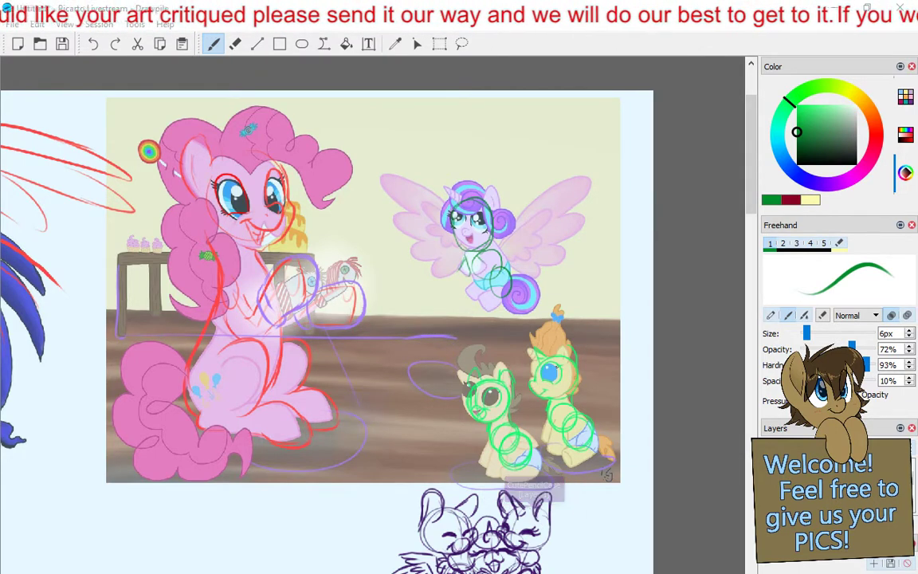
- Examine the annotated pink pony picture and the sketches below it, ending at the orange-maned pony portrait
drag(752, 175, 747, 185)
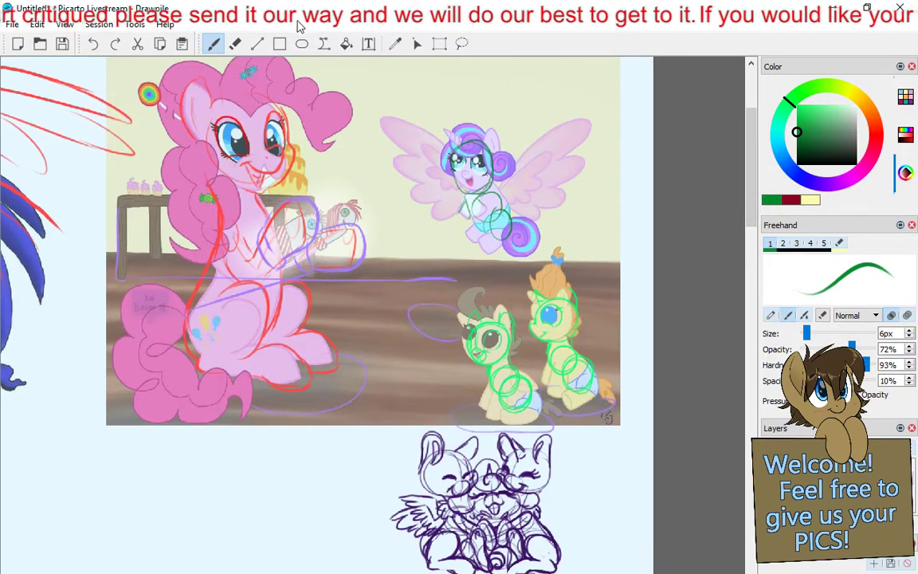
scroll(415, 191, down, 1)
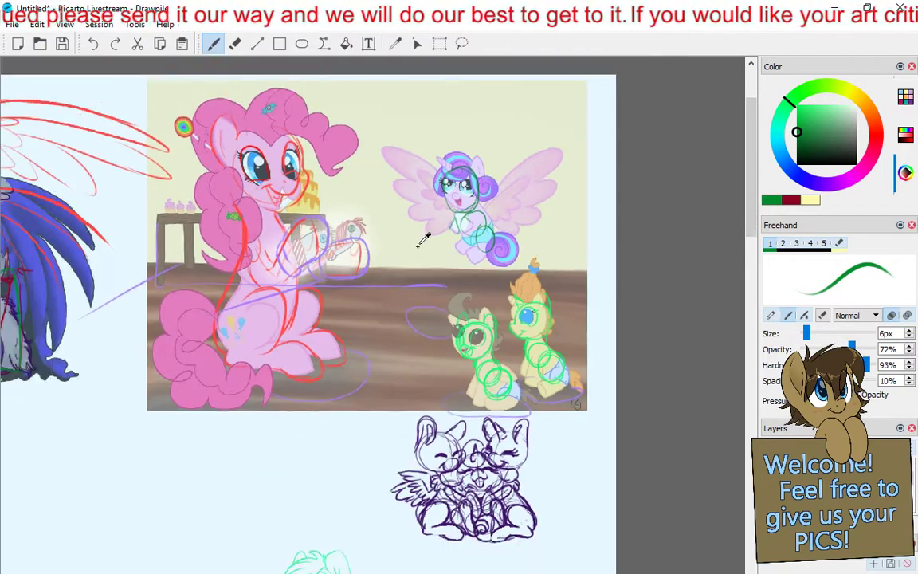
scroll(415, 191, down, 4)
scroll(308, 311, up, 4)
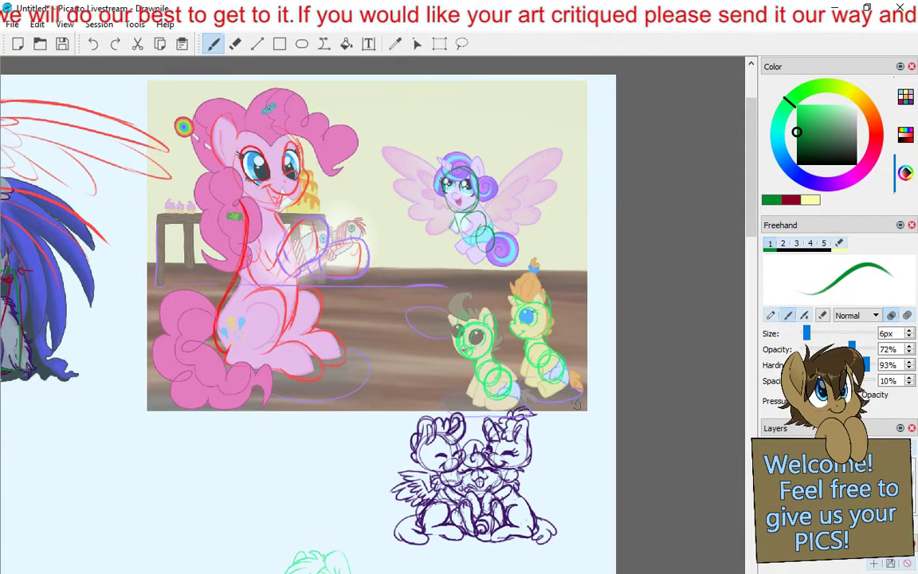
scroll(472, 178, down, 1)
drag(160, 460, 360, 226)
drag(218, 363, 365, 393)
scroll(365, 393, up, 2)
drag(150, 322, 53, 81)
drag(228, 335, 513, 553)
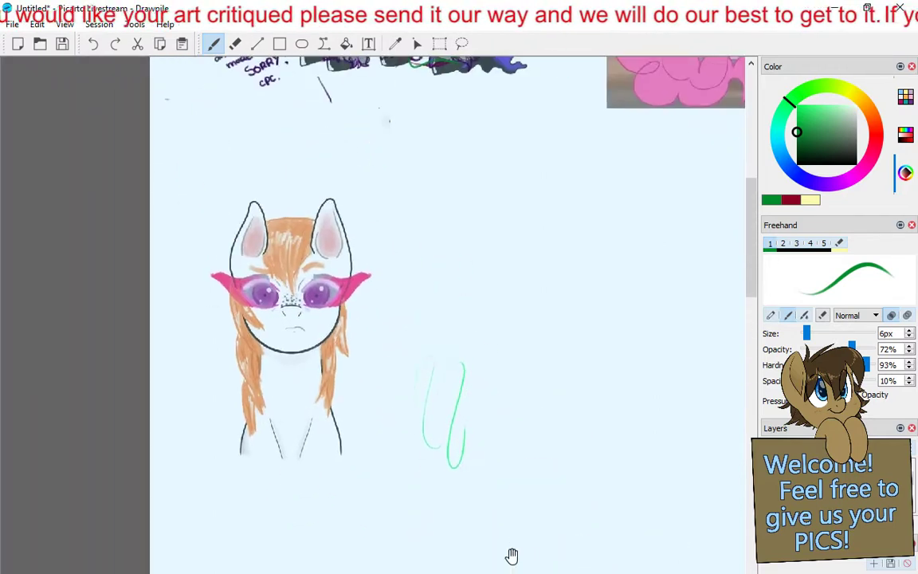
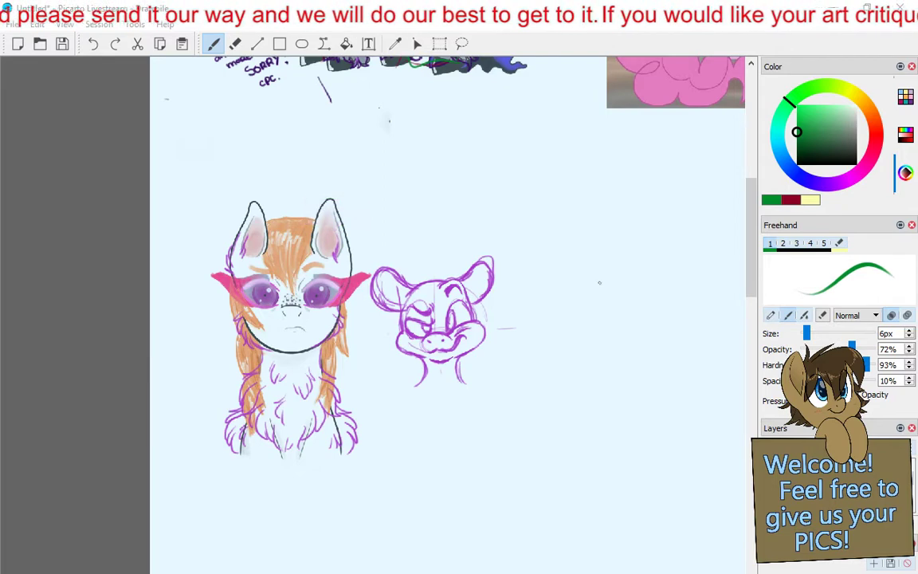
- Draw a large green oval with three long diagonal trailing lines in the empty area beside the purple head sketch
mouse_move(539, 164)
mouse_down()
mouse_move(580, 243)
mouse_move(550, 137)
mouse_move(599, 127)
mouse_up()
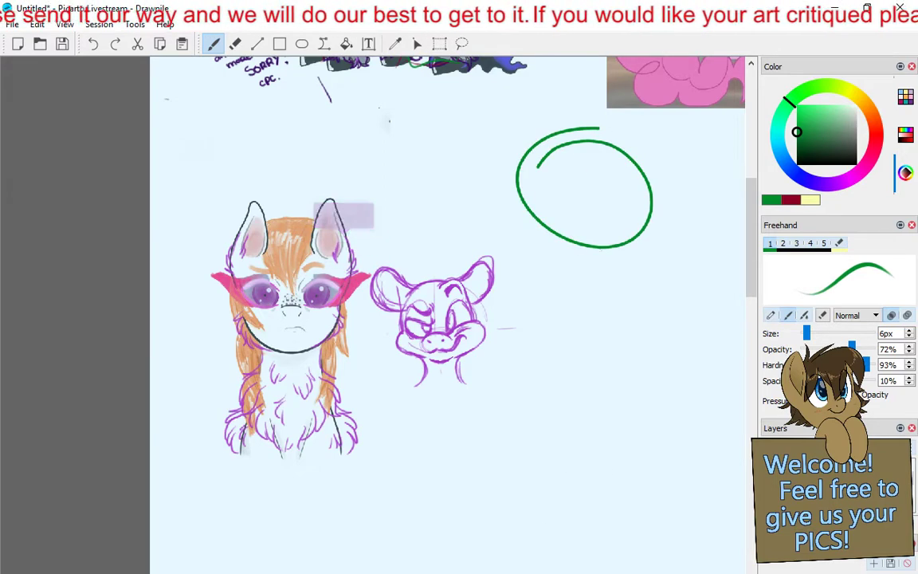
drag(543, 268, 631, 522)
drag(666, 179, 746, 239)
drag(652, 291, 741, 442)
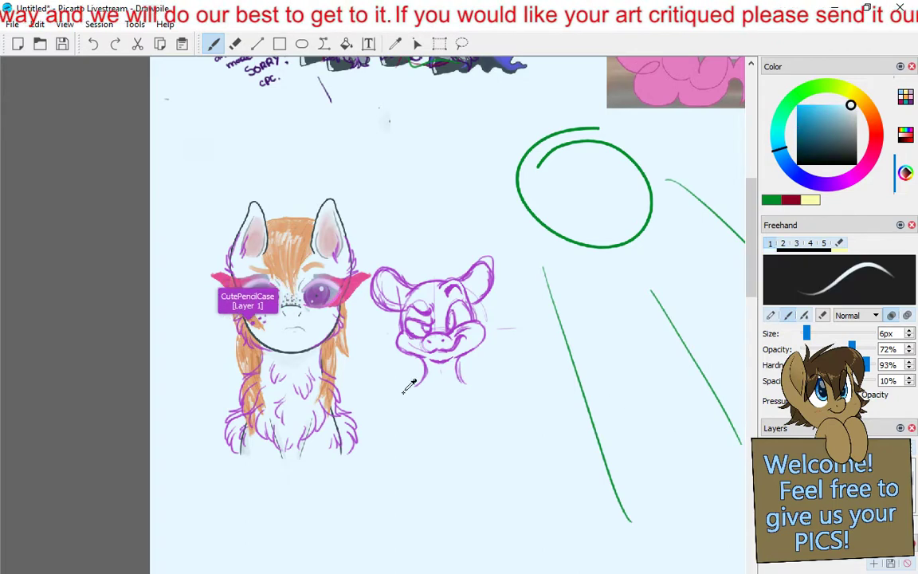
mouse_move(561, 365)
mouse_down()
mouse_move(313, 363)
mouse_move(267, 354)
mouse_up()
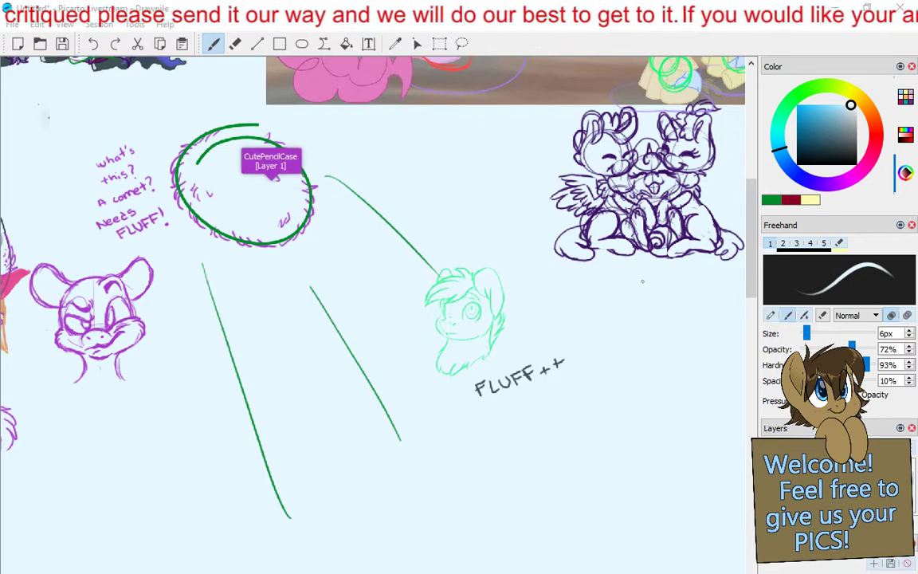
- Change the brush colour to a very dark red
click(876, 148)
drag(808, 140, 798, 153)
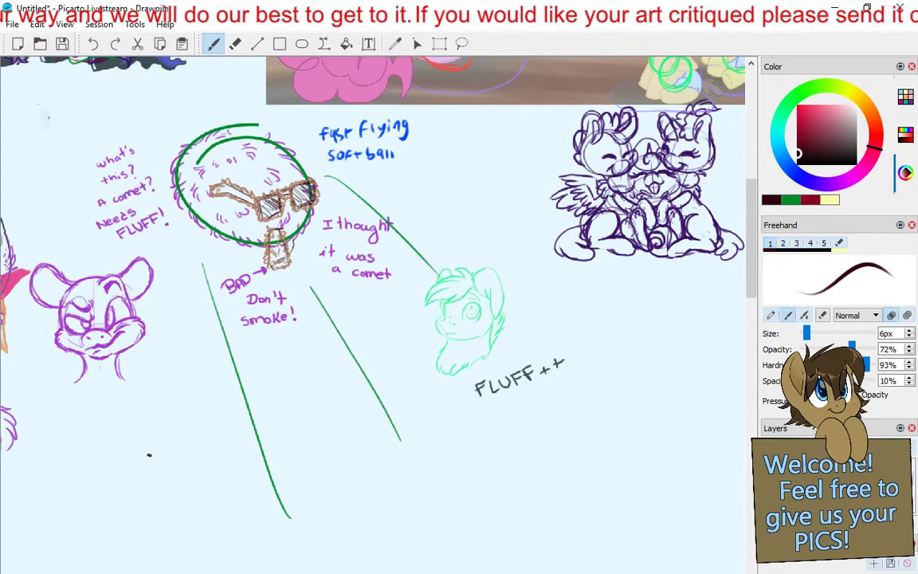
scroll(136, 415, down, 2)
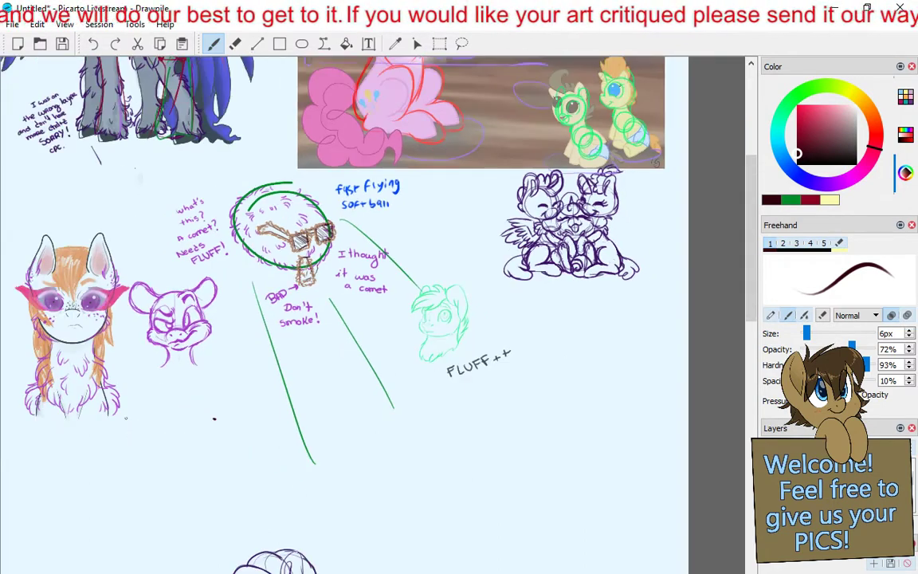
drag(125, 411, 249, 521)
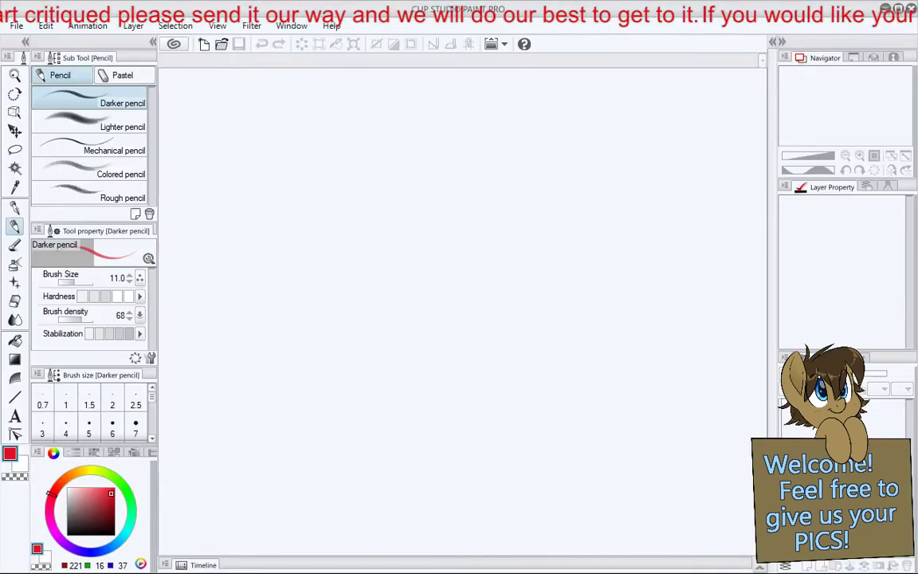
- Switch to Clip Studio Paint and create a new 1920 × 1080 px illustration canvas at 72 dpi
click(130, 28)
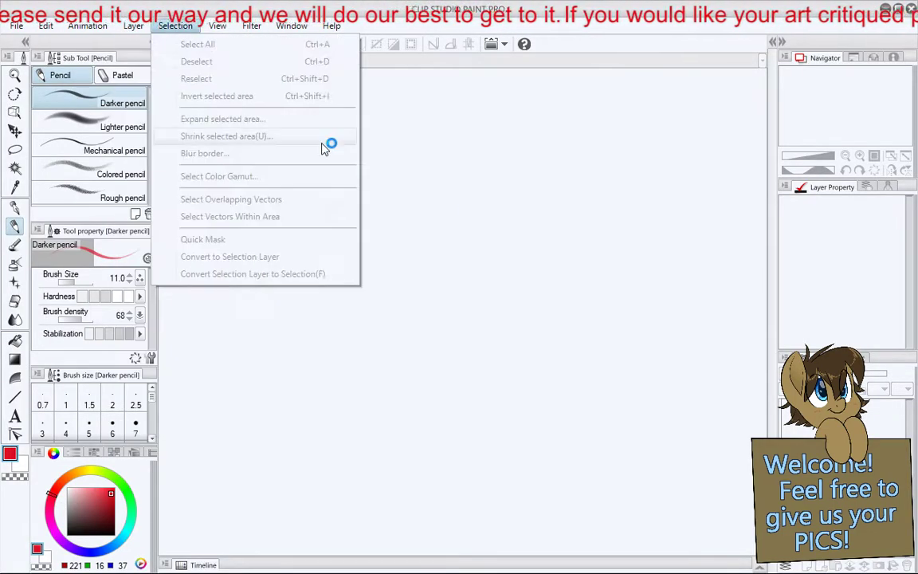
click(460, 217)
click(27, 31)
click(44, 44)
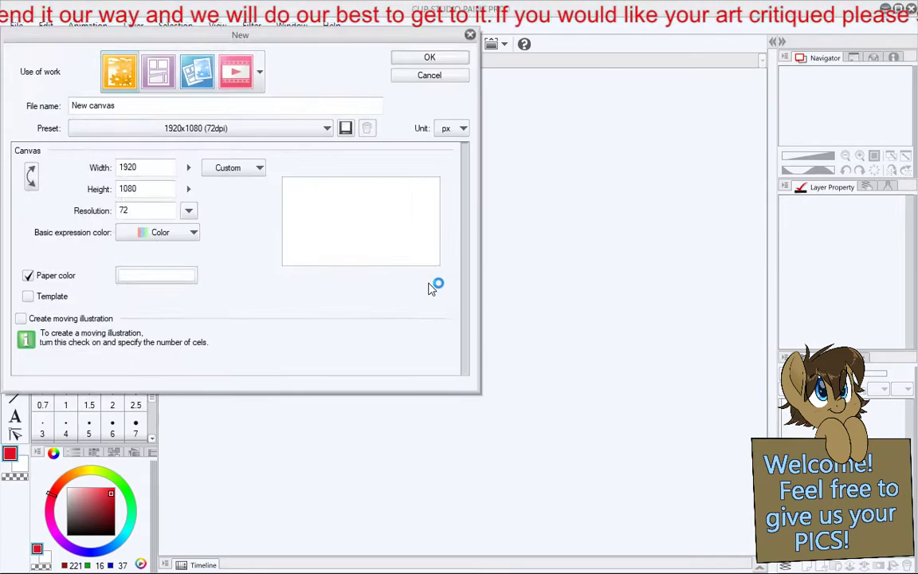
click(428, 58)
- Check which filters are offered, including the effect, line correction and blur groups, and which palettes are available
click(248, 27)
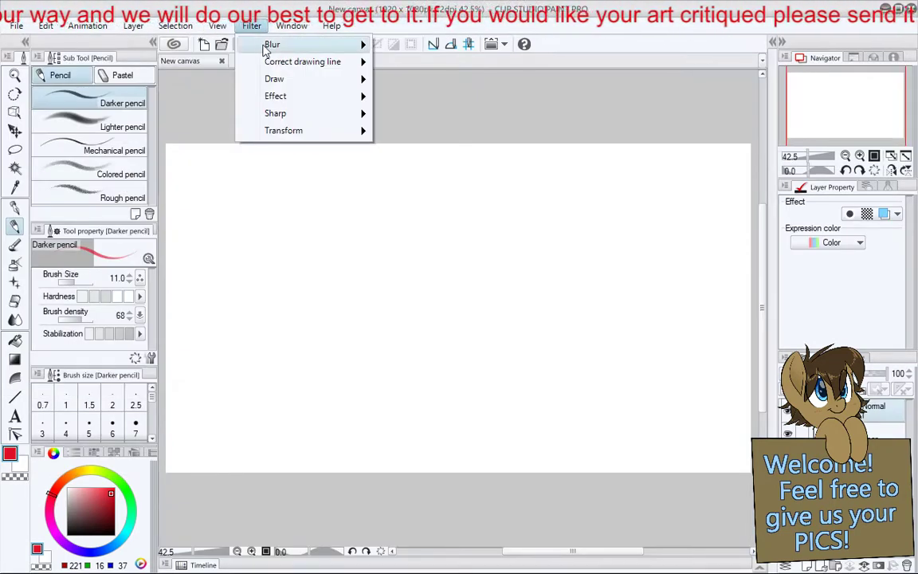
mouse_move(296, 99)
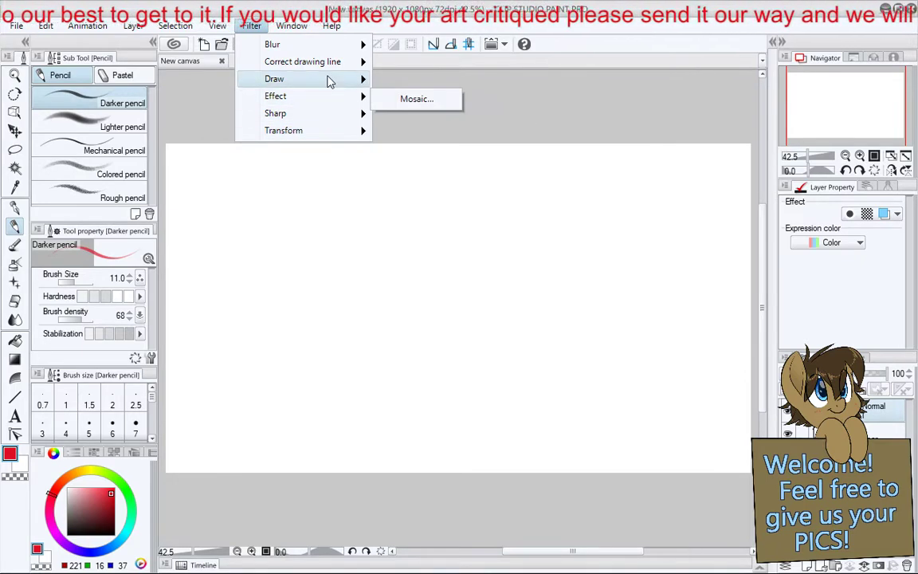
mouse_move(337, 62)
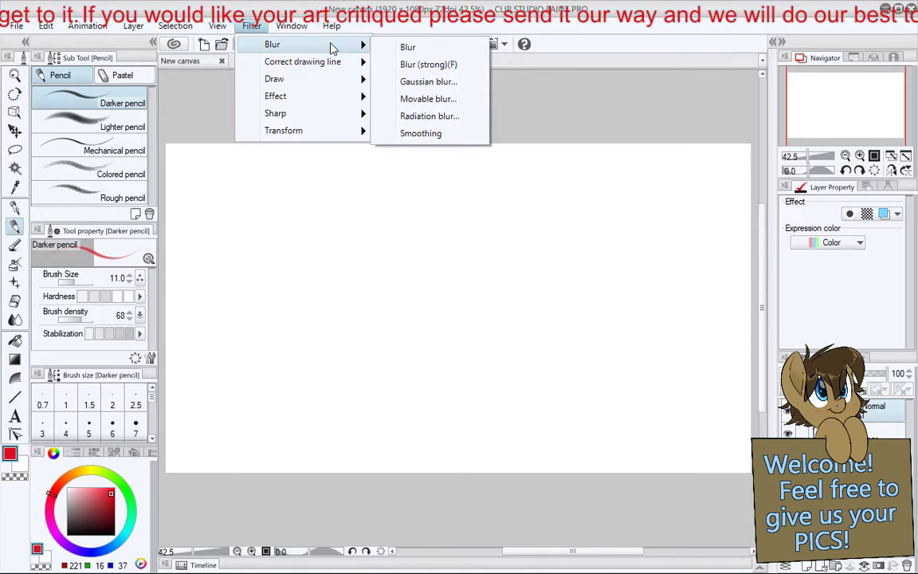
click(271, 10)
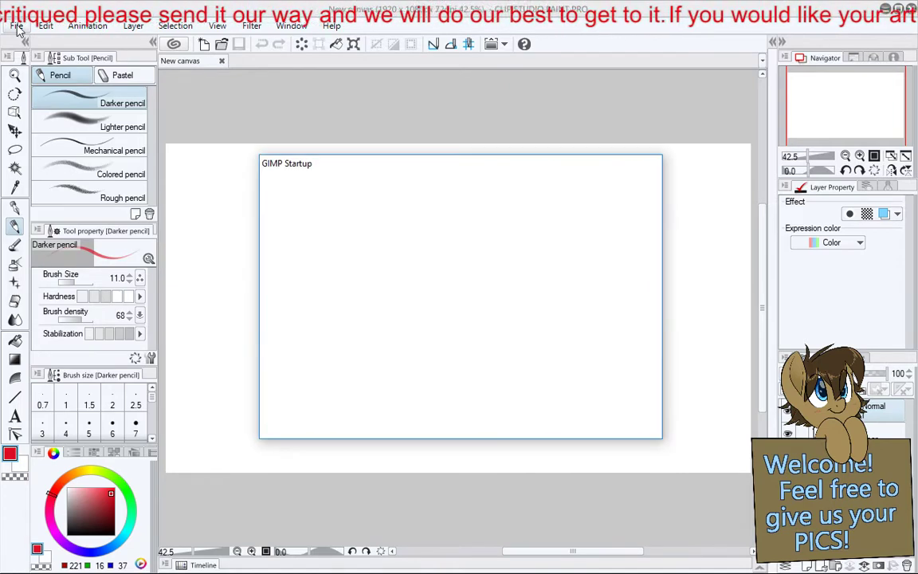
click(292, 27)
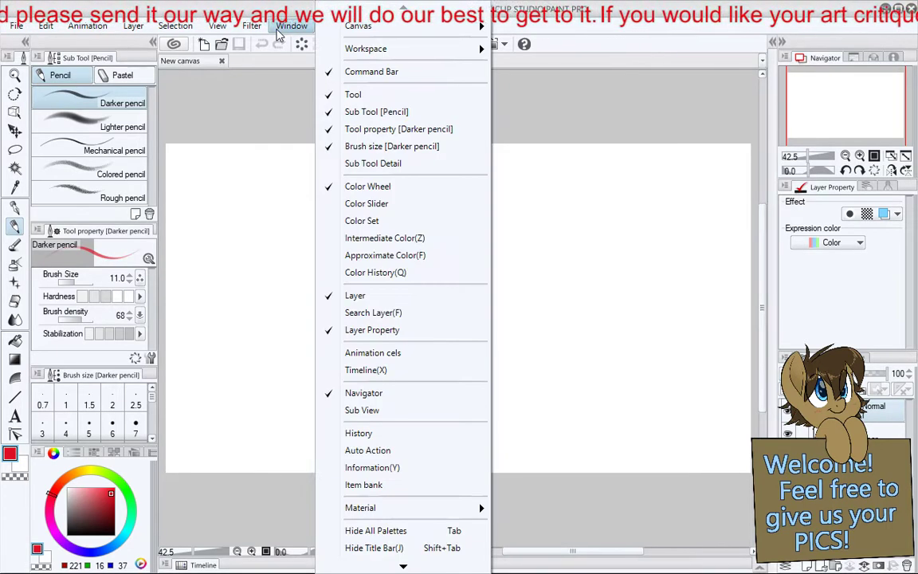
mouse_move(133, 25)
click(626, 25)
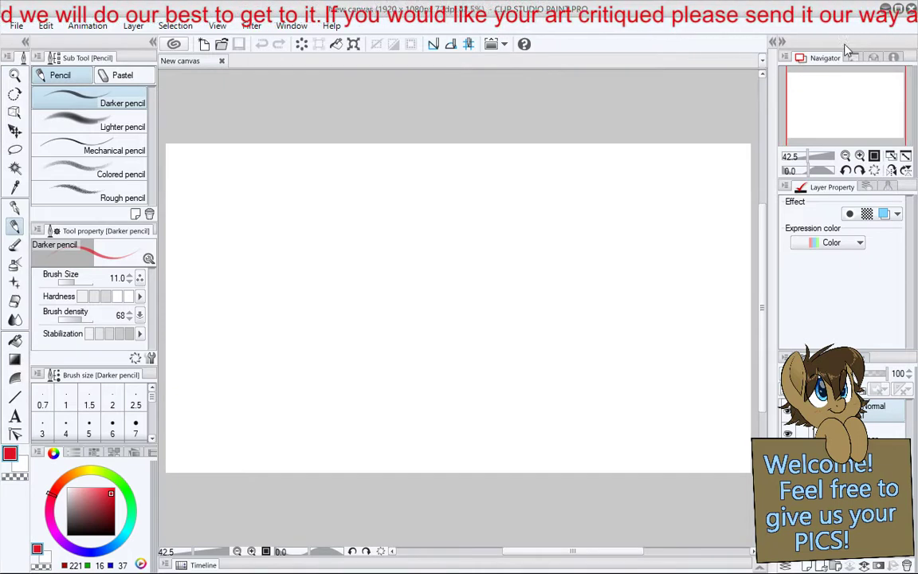
- Check the Navigator palette's options, expand the Material palette and browse its Illustration materials and tags
click(786, 58)
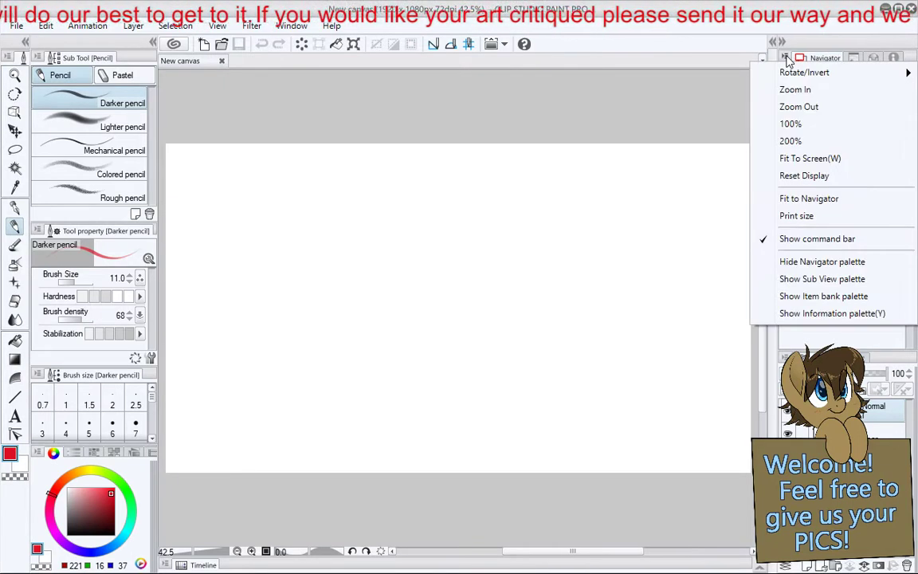
click(786, 57)
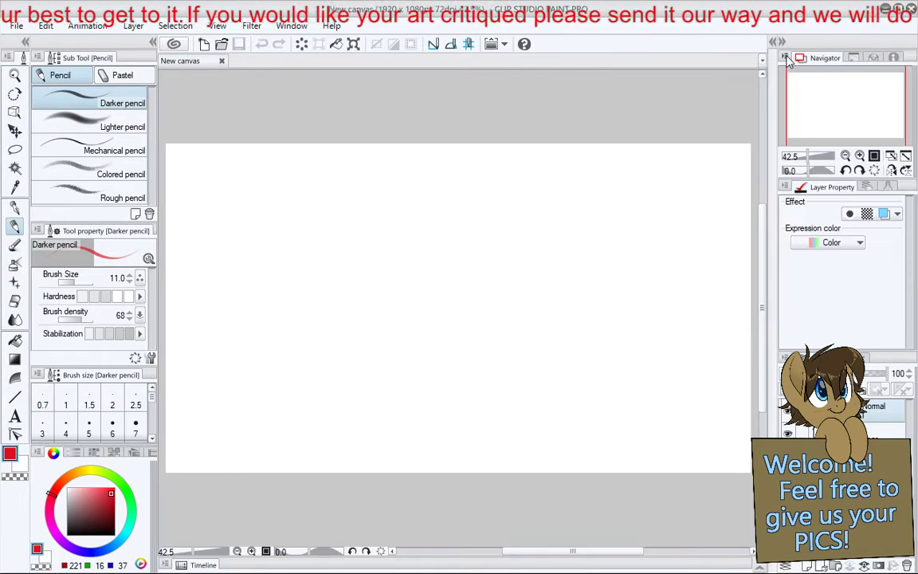
click(783, 42)
click(904, 42)
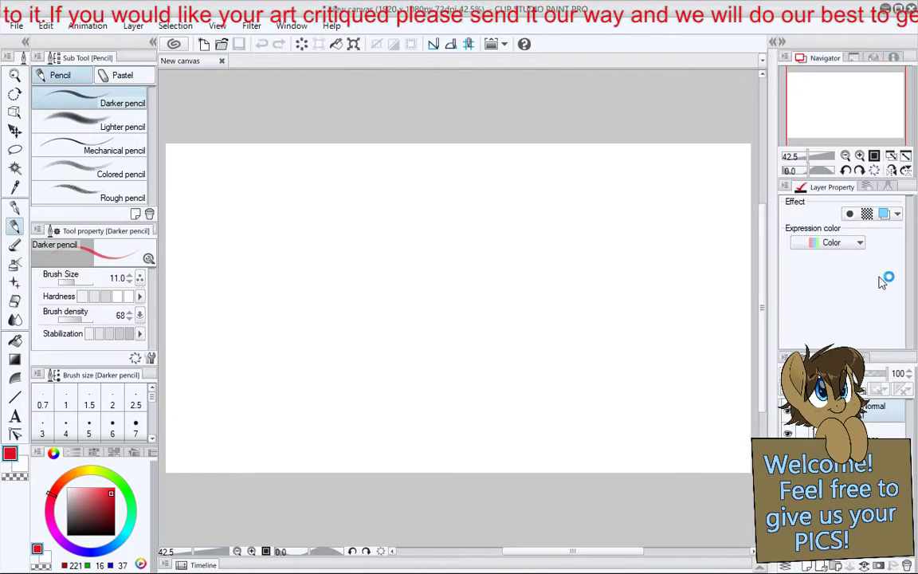
click(775, 43)
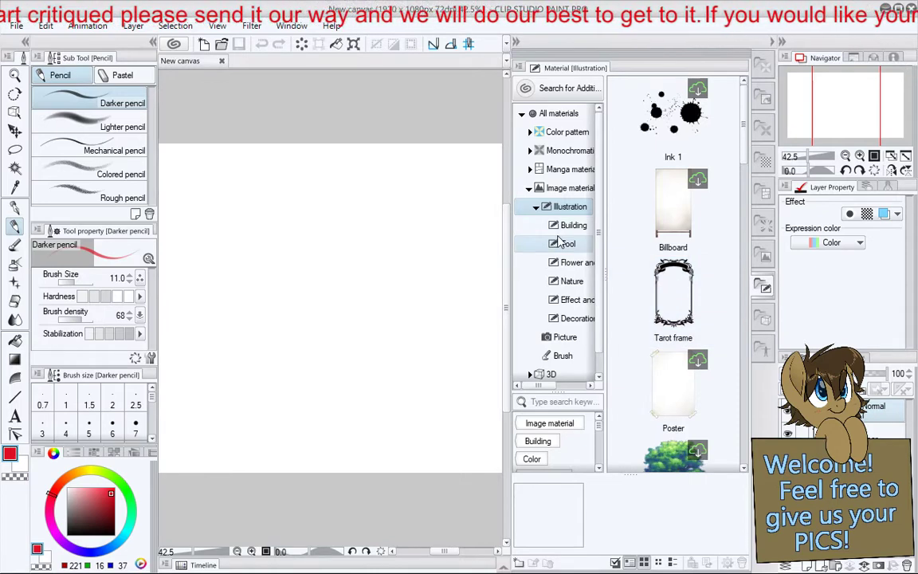
scroll(558, 255, down, 1)
scroll(556, 263, up, 1)
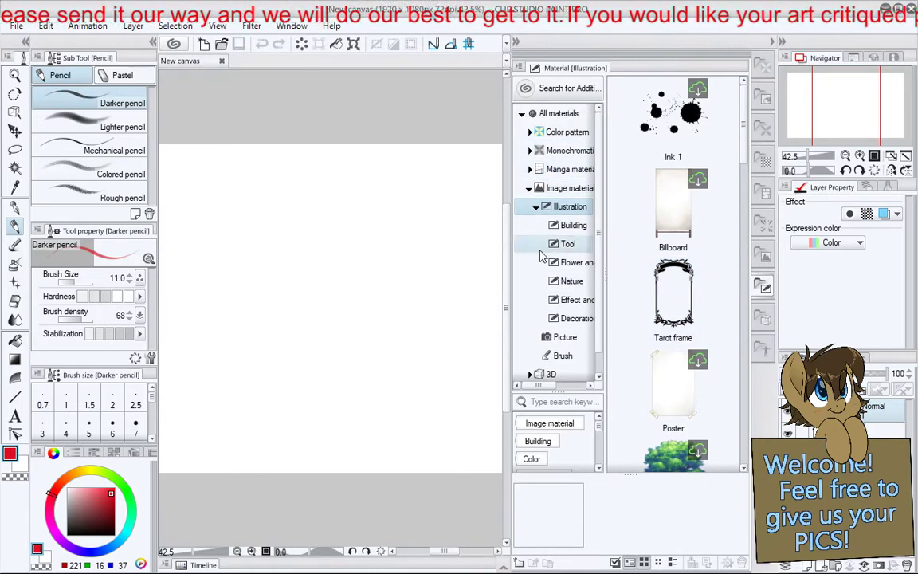
scroll(555, 443, down, 1)
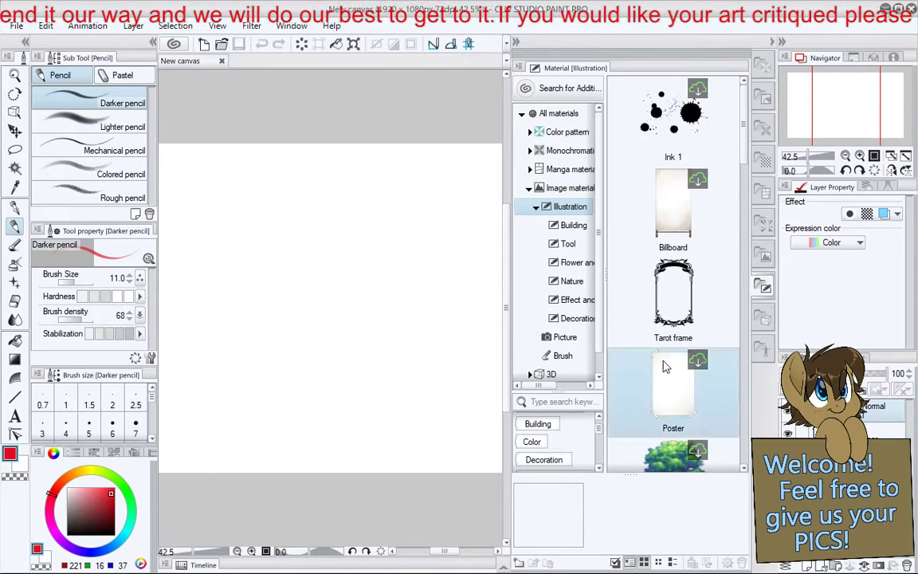
scroll(670, 367, down, 6)
scroll(679, 347, down, 3)
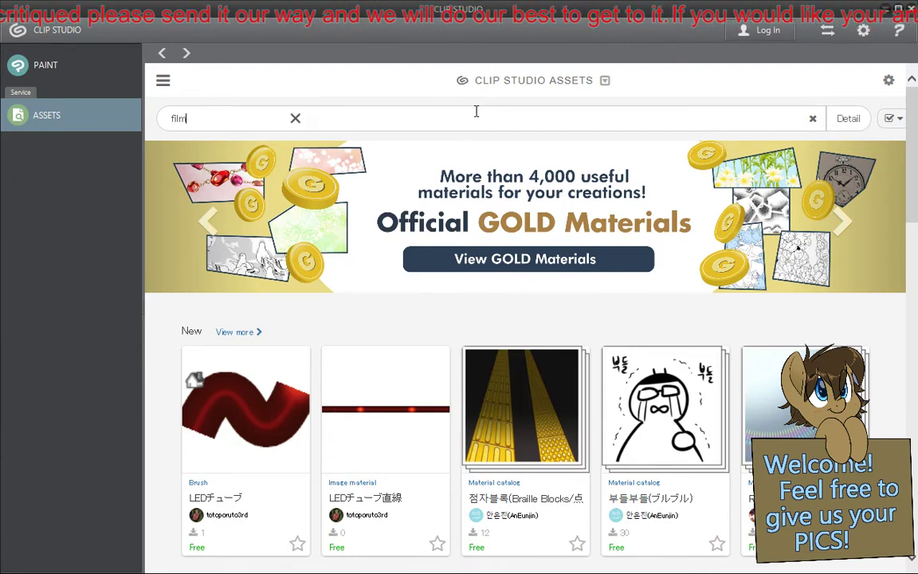
- Search Clip Studio Assets for "film" and look through the matching materials
text(m)
key(Return)
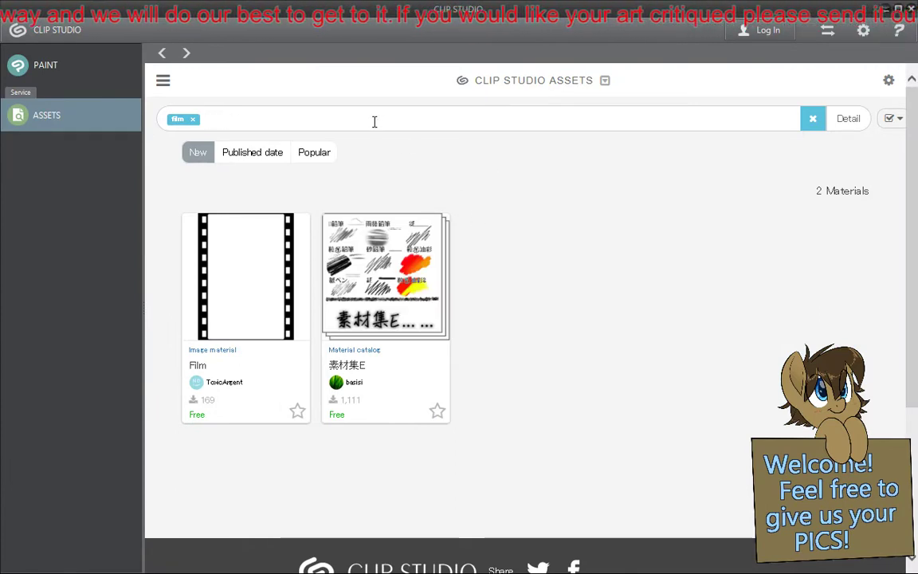
scroll(518, 287, down, 3)
scroll(558, 351, up, 3)
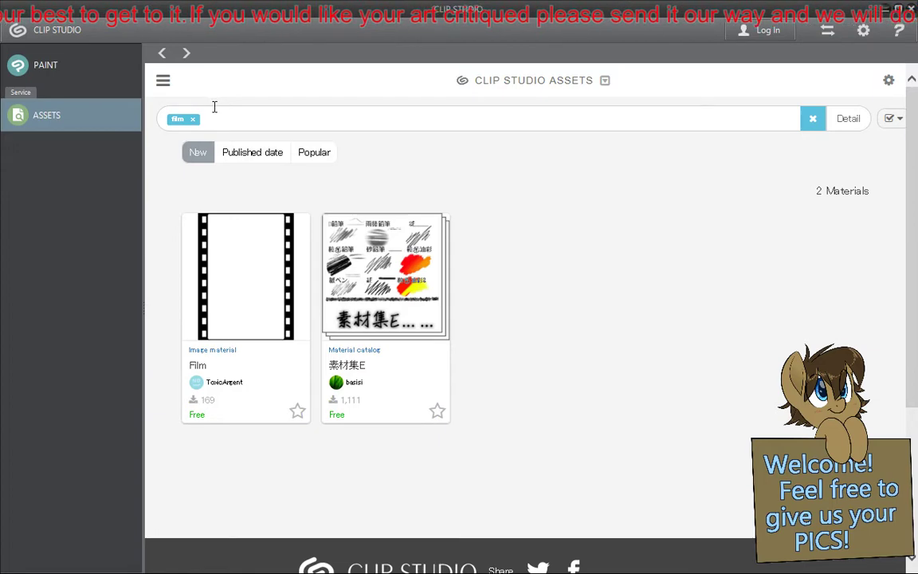
- Replace the "film" search term with "tv" and run the materials search
click(192, 121)
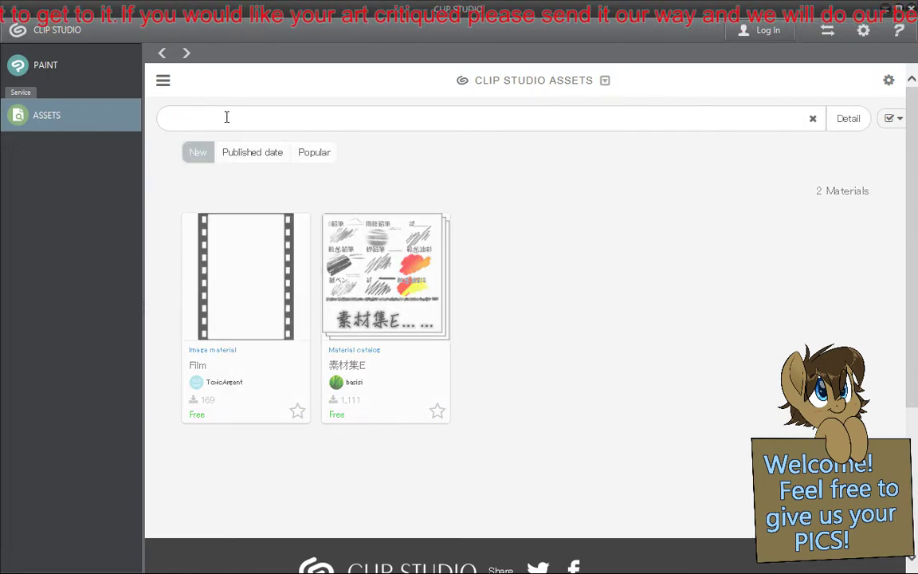
text(tv)
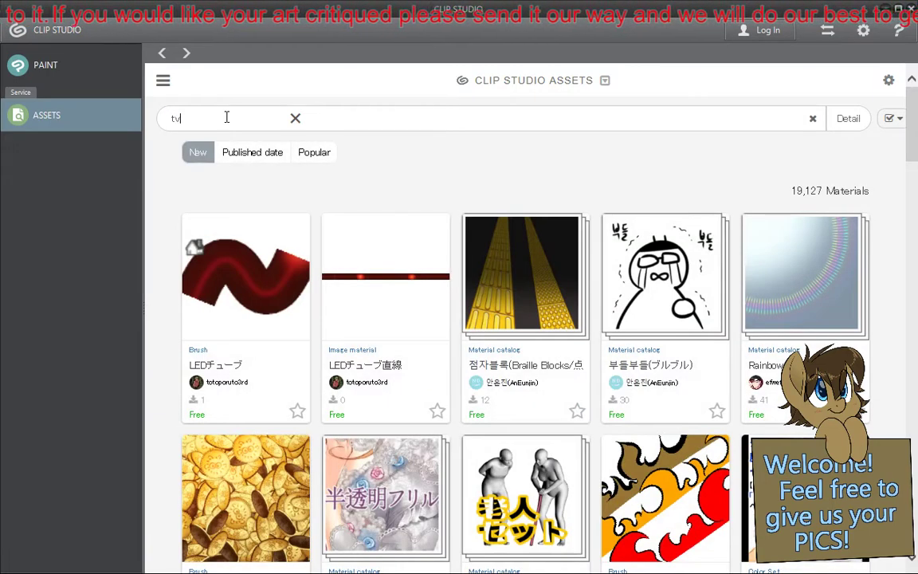
key(Return)
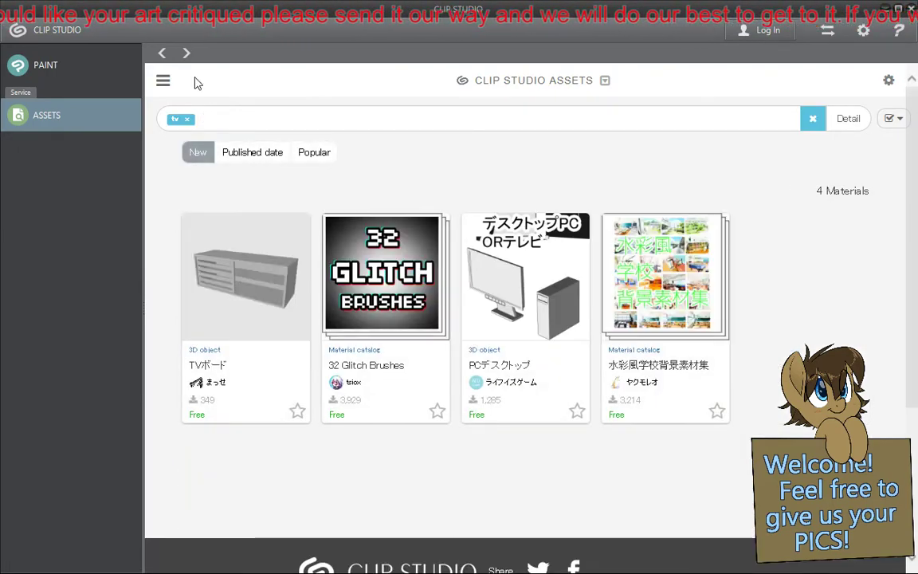
- Remove the "tv" search term, glance over the unfiltered materials and search for "pony"
click(187, 120)
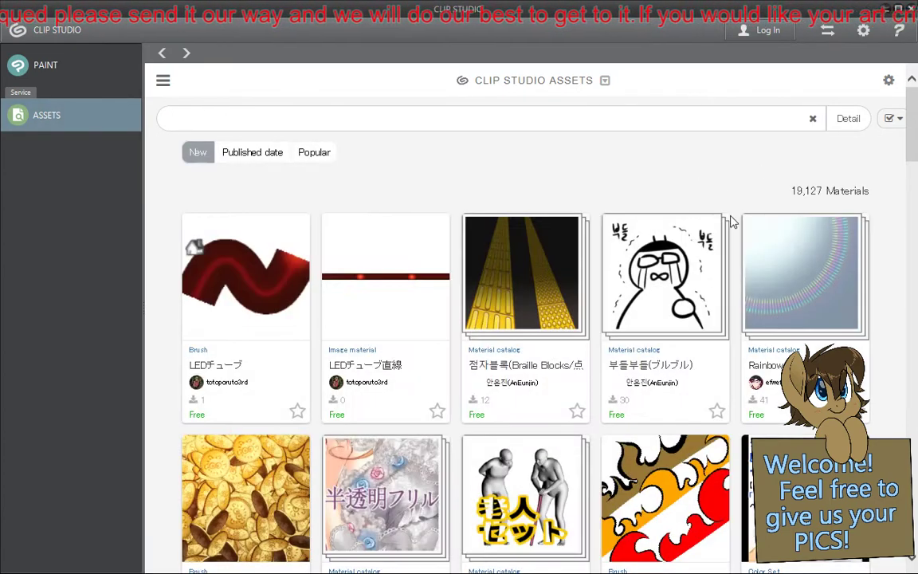
scroll(698, 171, down, 2)
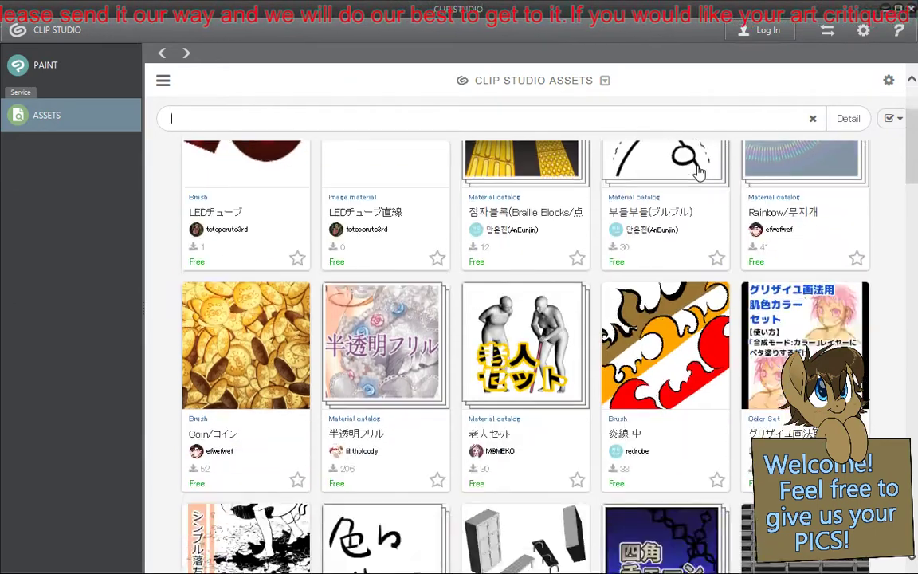
scroll(698, 171, up, 2)
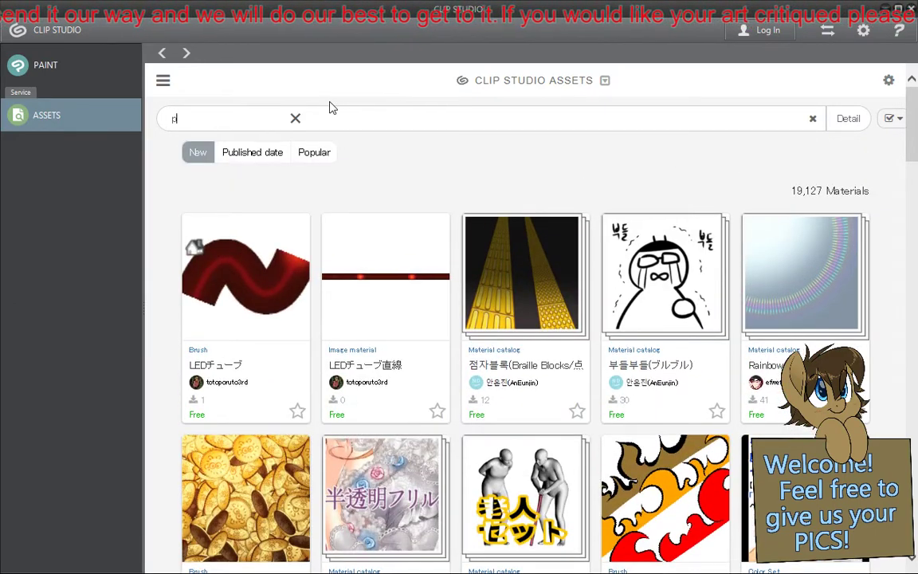
text(pony)
key(Return)
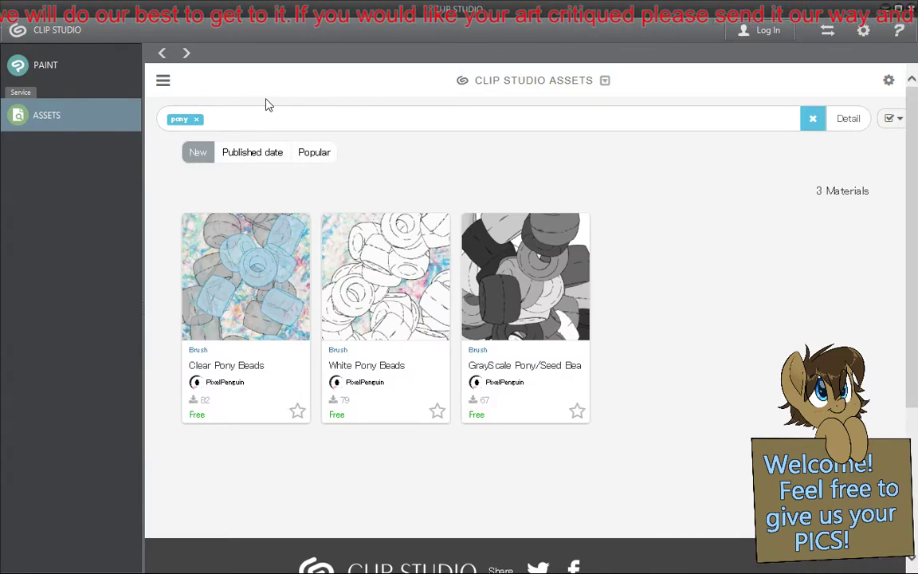
- Replace the "pony" search term with "mlp" and run the materials search
click(197, 121)
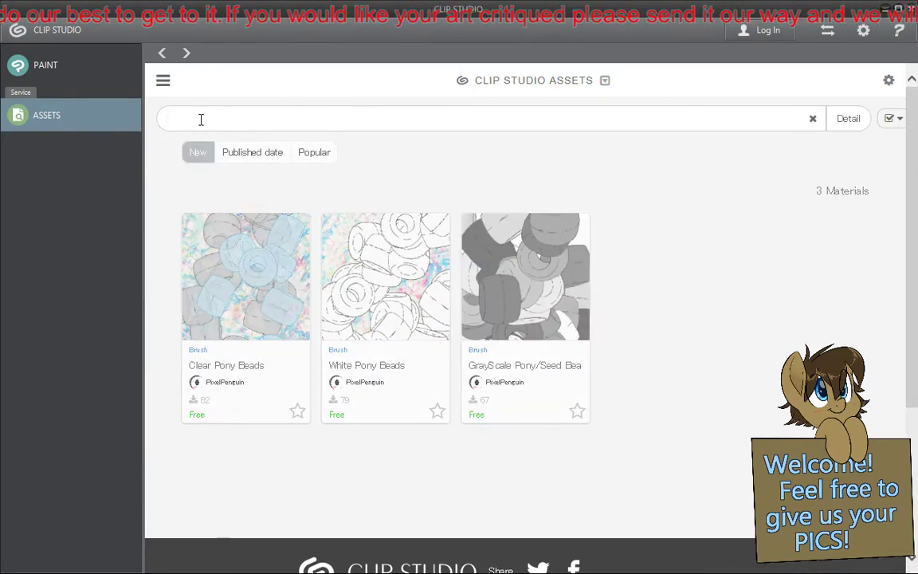
text(mlp)
key(Return)
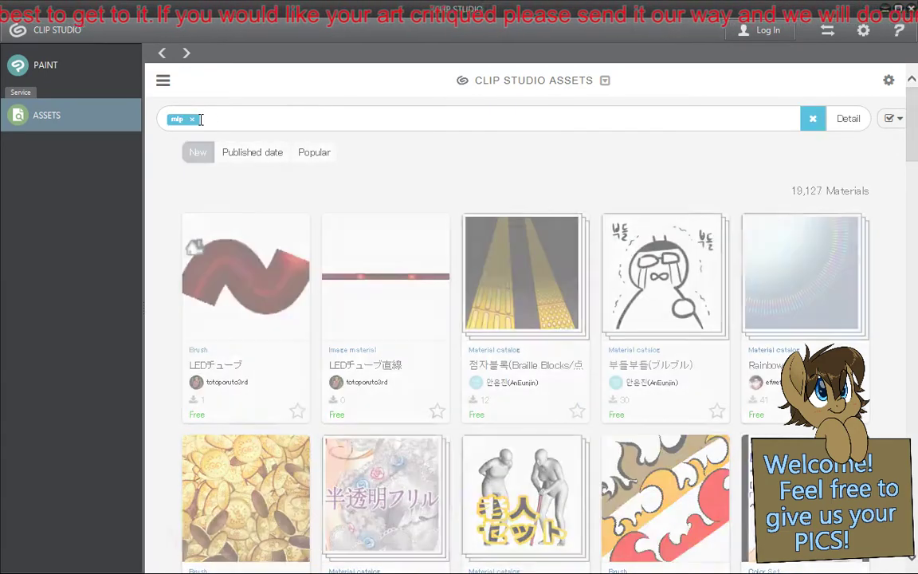
- Replace the "mlp" search term with "horse", run the materials search, and clear the term again
click(192, 119)
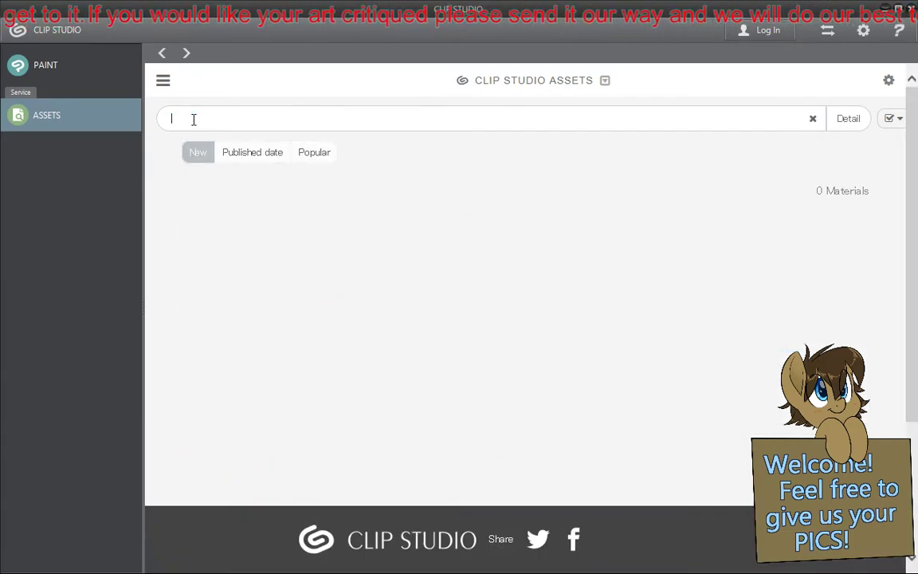
text(horse)
key(Return)
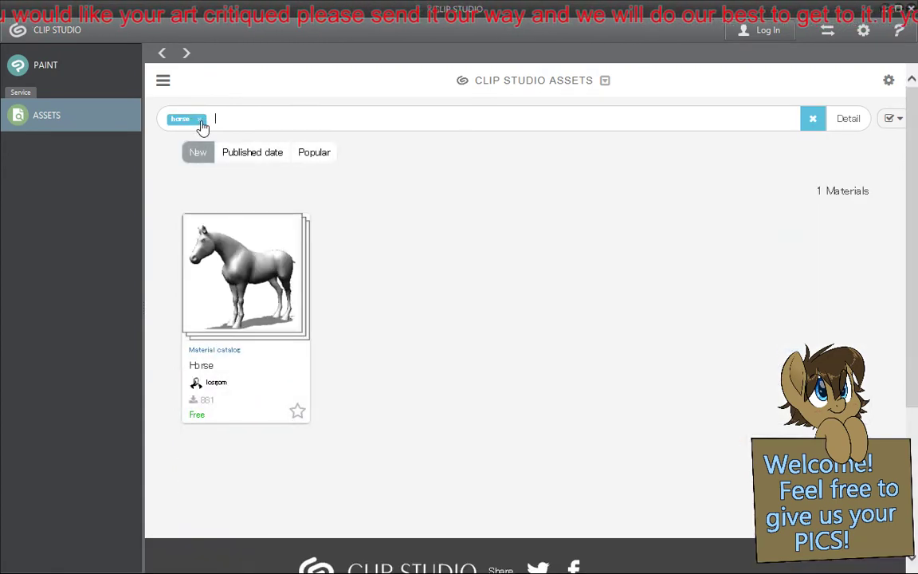
click(201, 121)
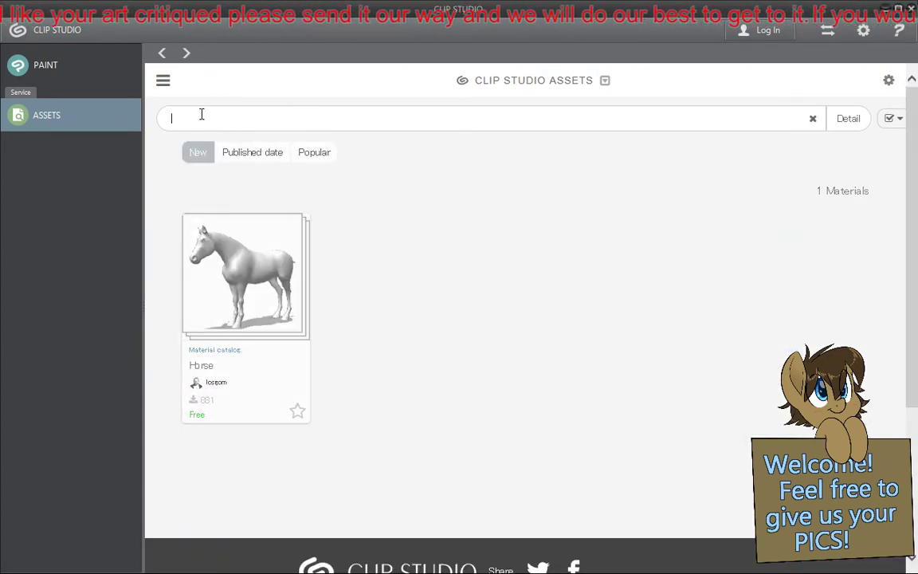
- Search the downloadable materials for "fluff"
text(fluff)
key(Return)
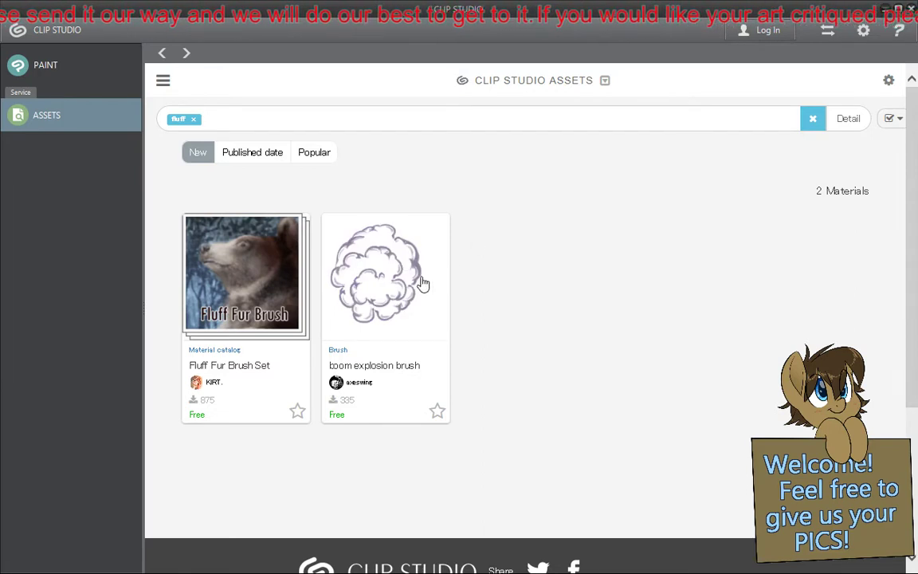
- Open the Fluff Fur Brush Set and look through its sample artwork, brush previews and details
click(239, 273)
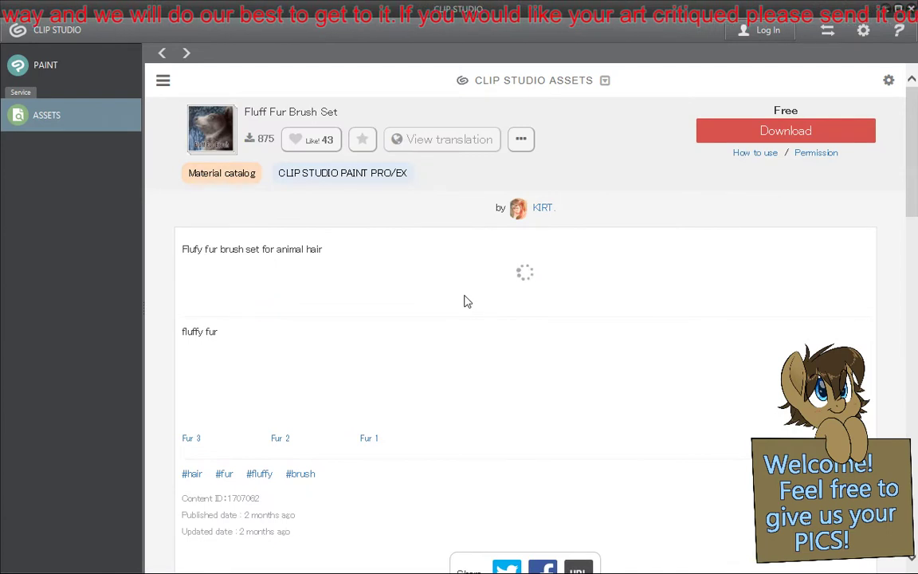
scroll(468, 302, down, 1)
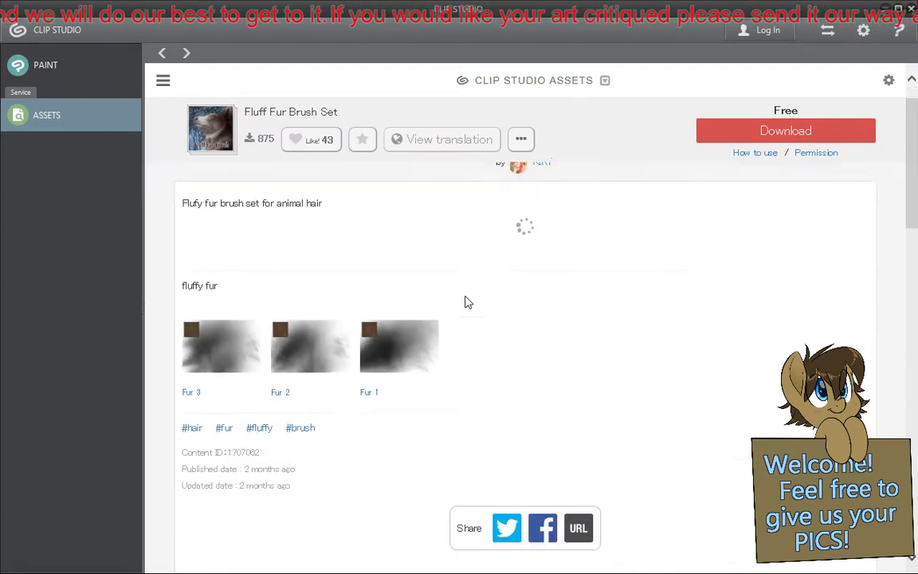
scroll(468, 308, down, 1)
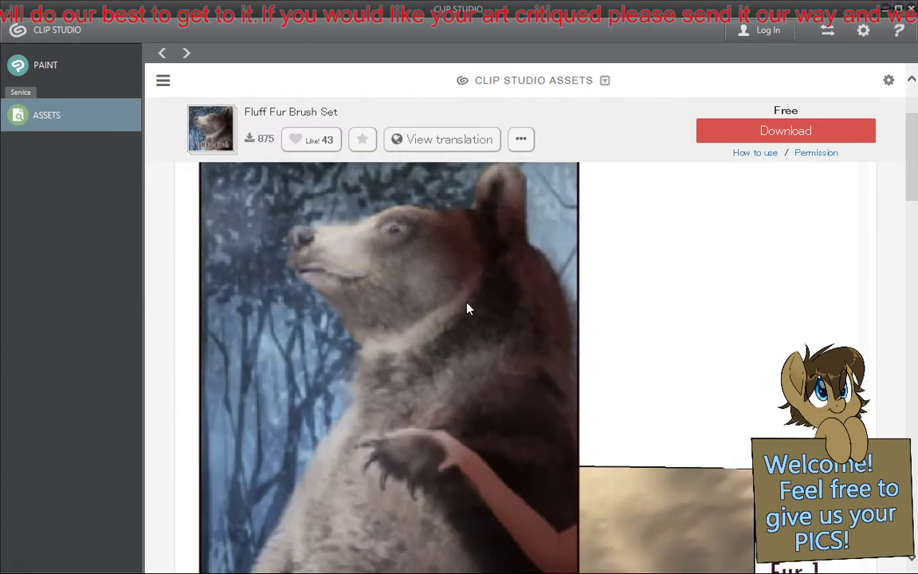
scroll(472, 314, down, 6)
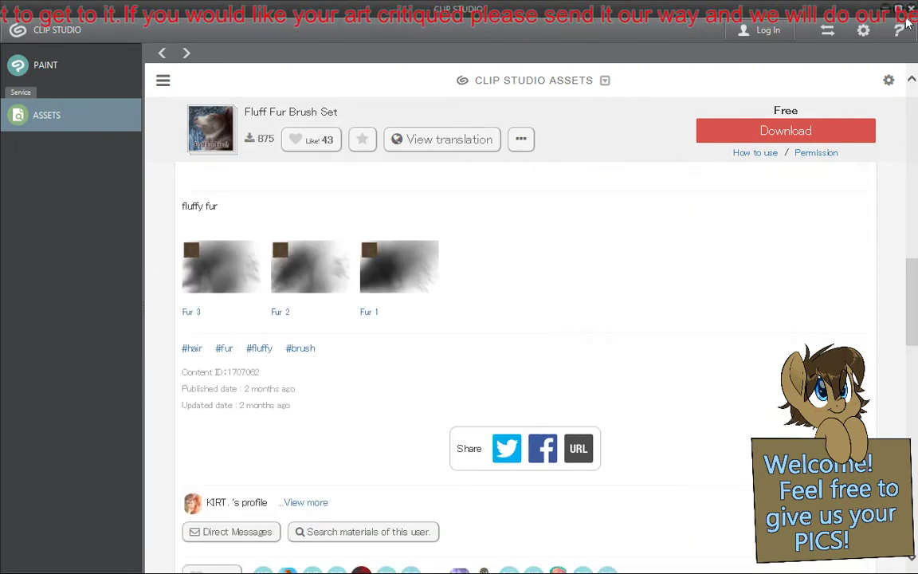
- Close the CLIP STUDIO assets window to return to Clip Studio Paint, and collapse the Material palette beside the blank canvas
click(913, 10)
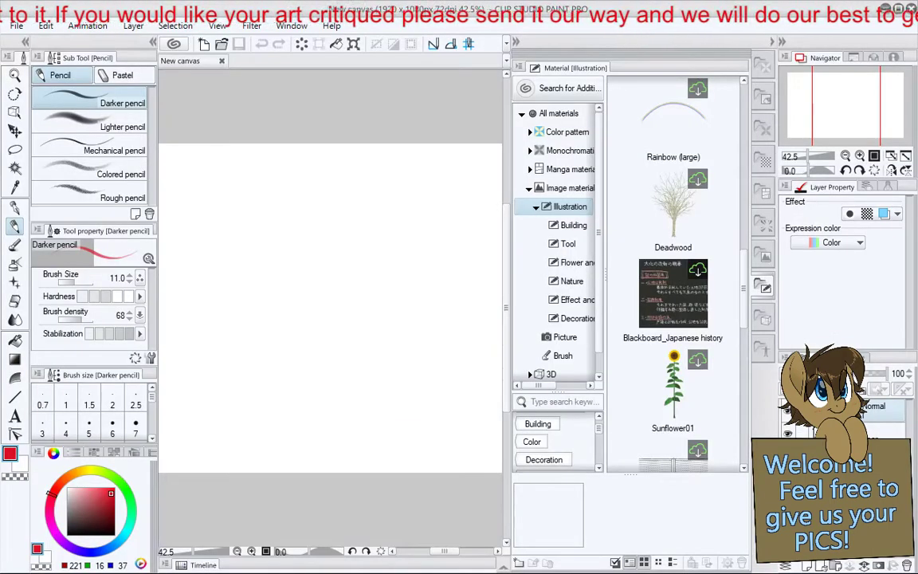
click(515, 43)
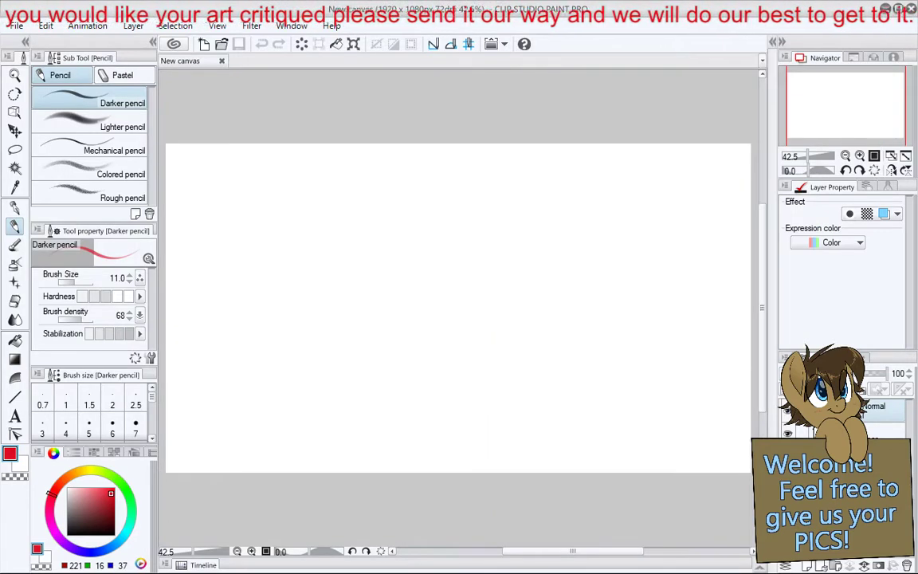
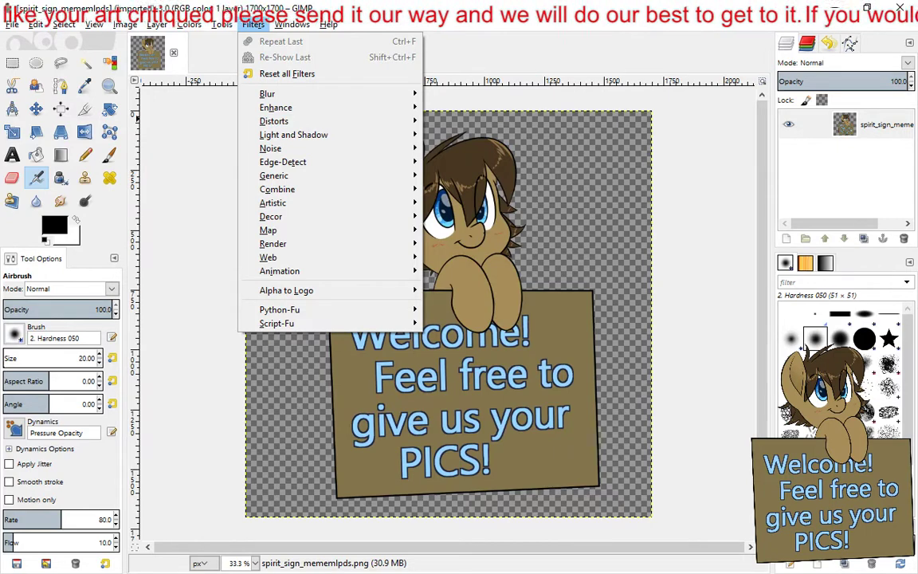
key(alt+Tab)
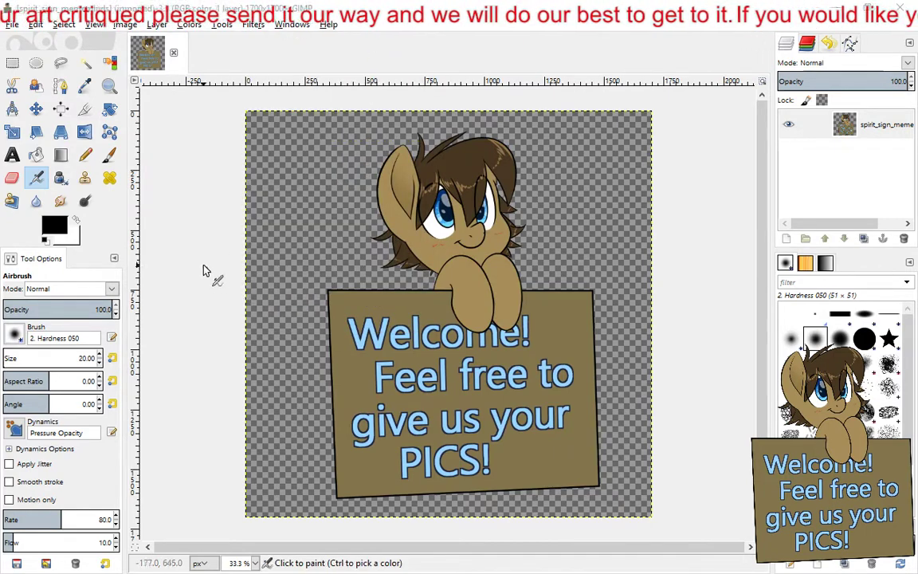
scroll(79, 308, down, 1)
click(157, 25)
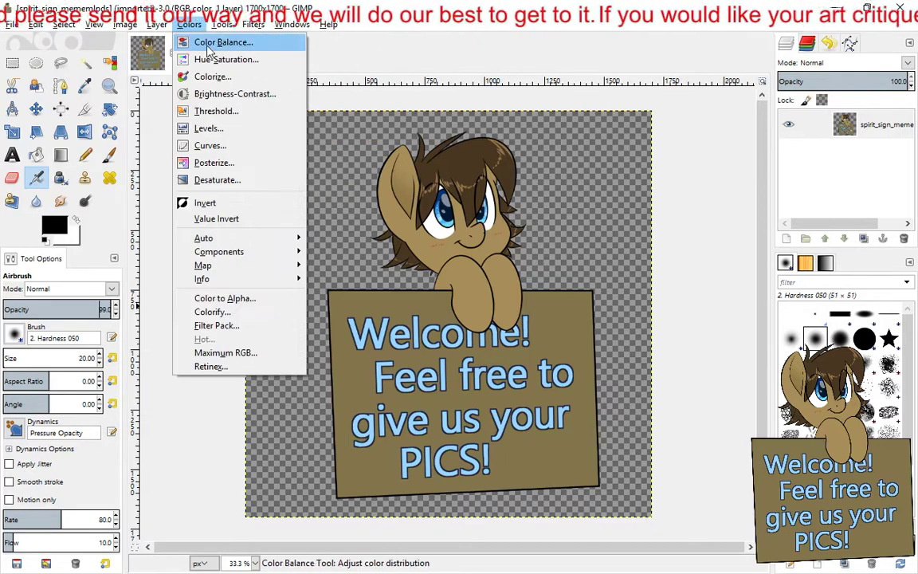
mouse_move(226, 31)
mouse_move(125, 25)
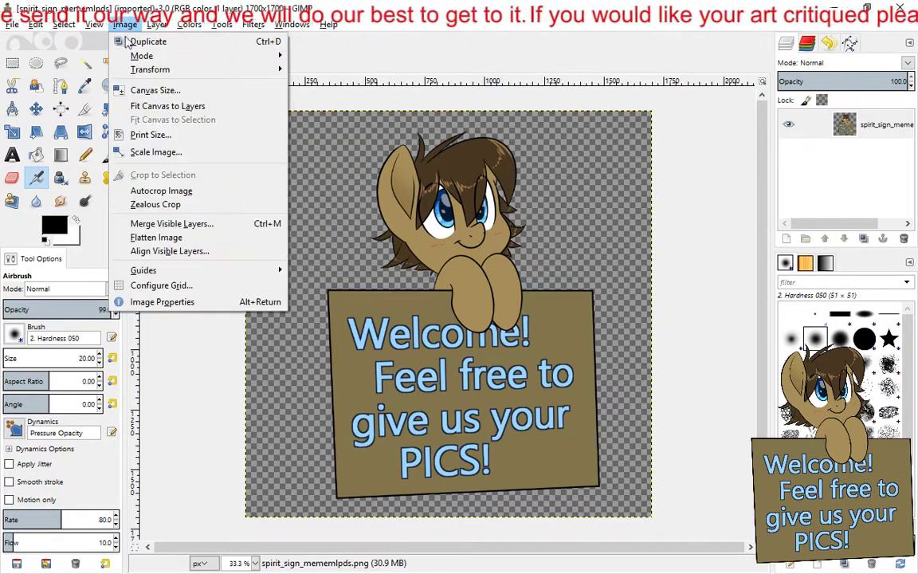
- Try the Pixelize blur filter on the pony sign image with a pixel width and height of 10 px, and undo it
mouse_move(253, 25)
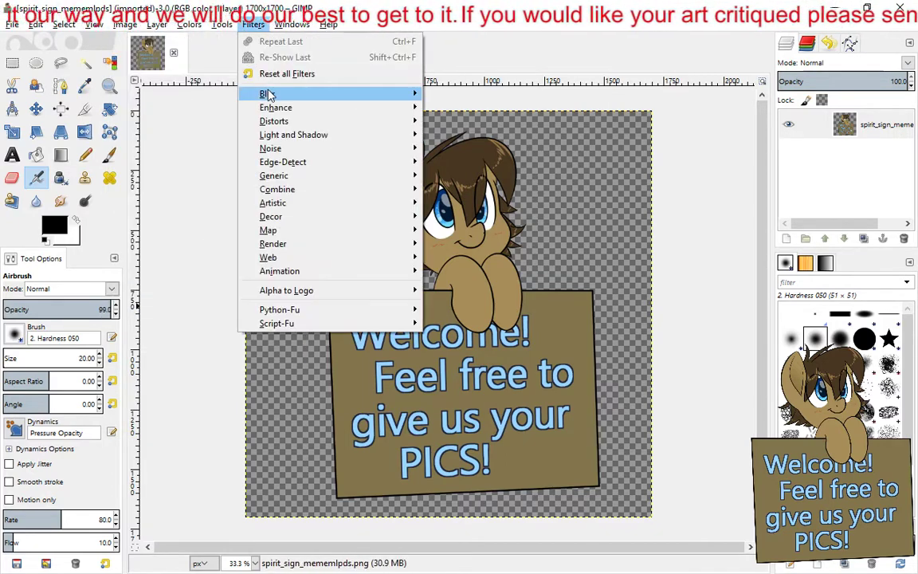
mouse_move(309, 96)
click(460, 136)
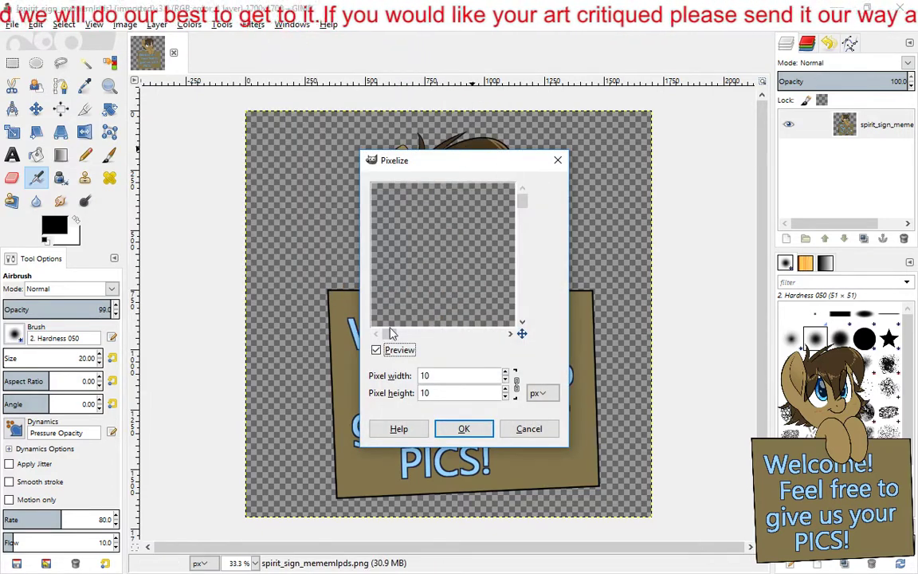
drag(409, 338, 405, 339)
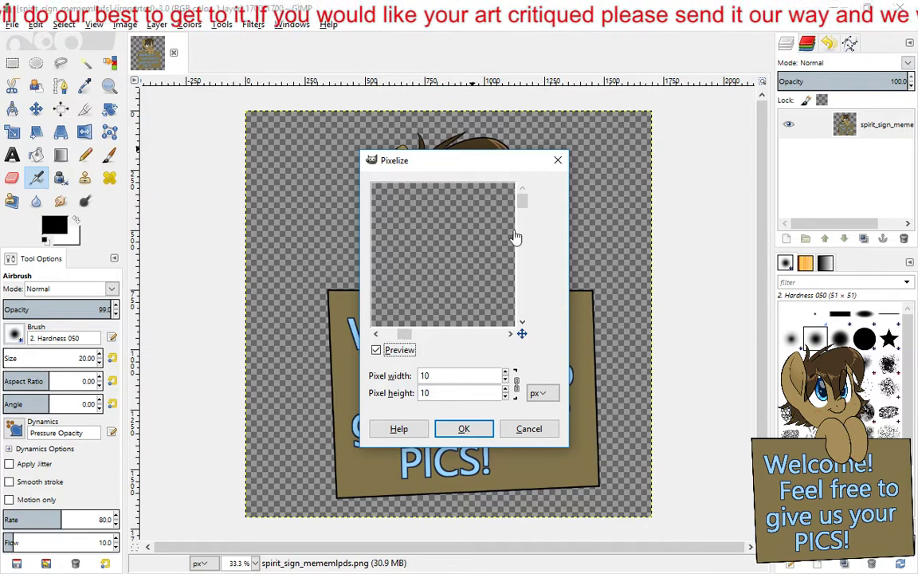
drag(522, 199, 526, 260)
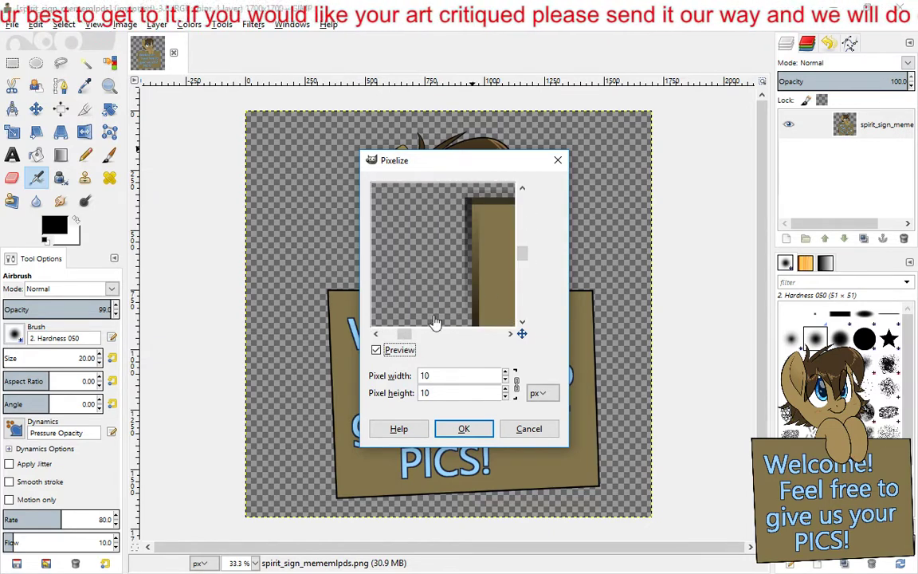
drag(403, 337, 410, 338)
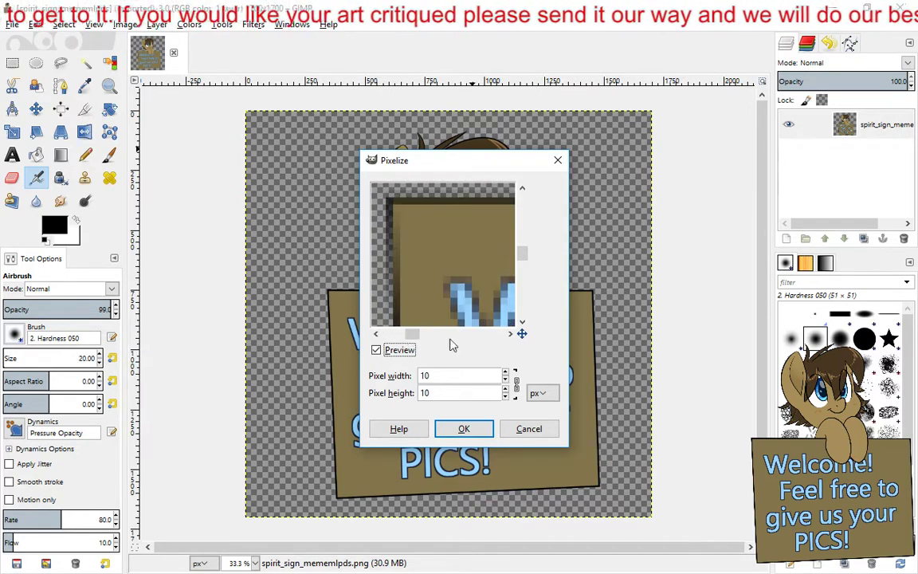
click(459, 428)
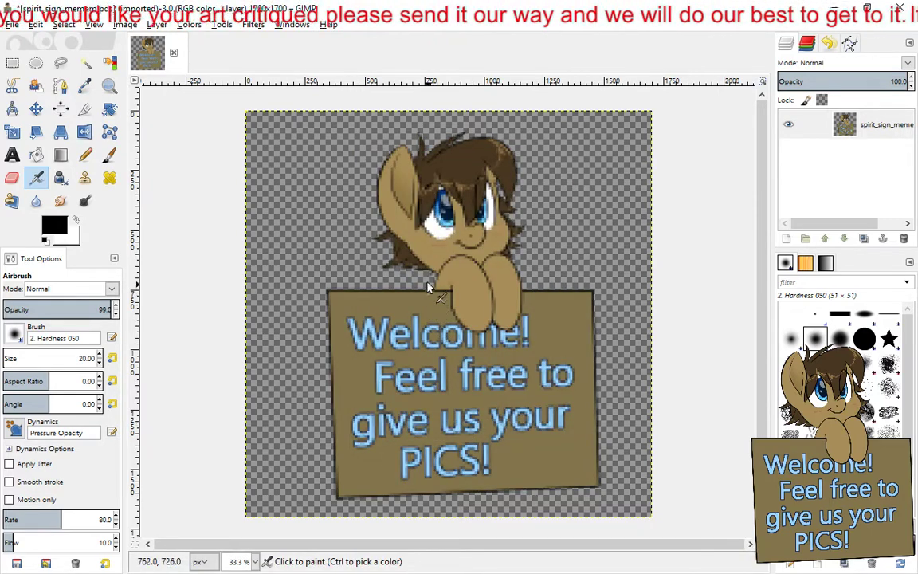
key(ctrl+z)
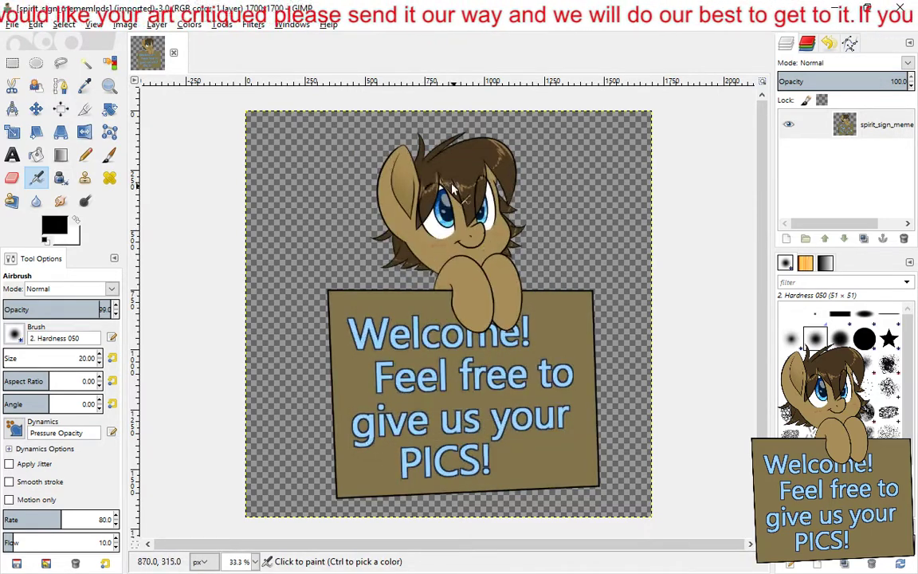
- Start the Newsprint distort filter on the pony sign image and bring the pony's ear into its preview
click(222, 24)
mouse_move(246, 41)
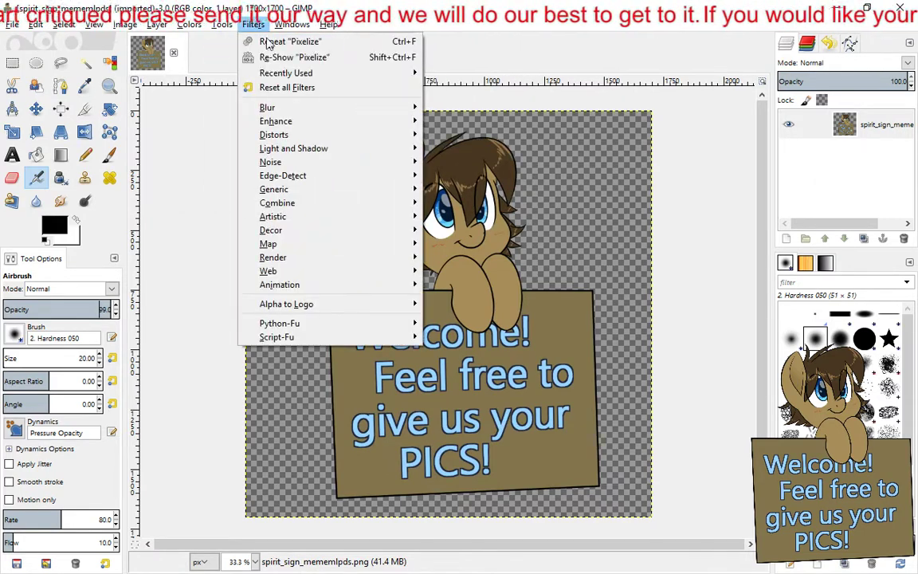
mouse_move(338, 129)
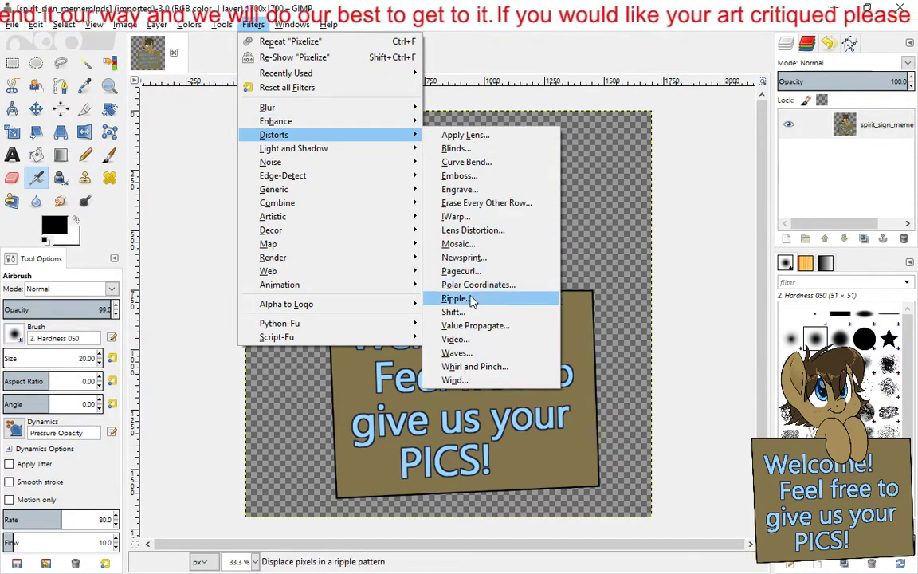
click(481, 259)
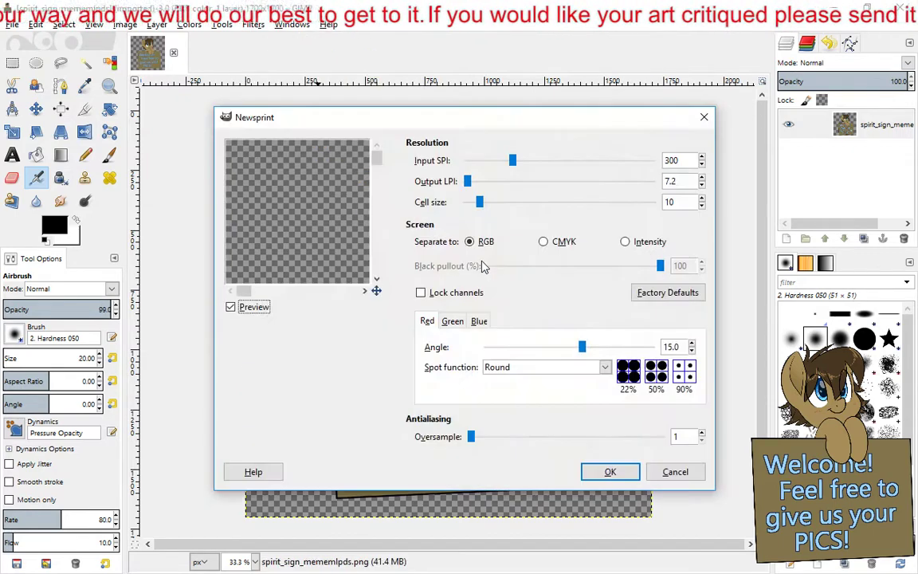
drag(347, 265, 234, 175)
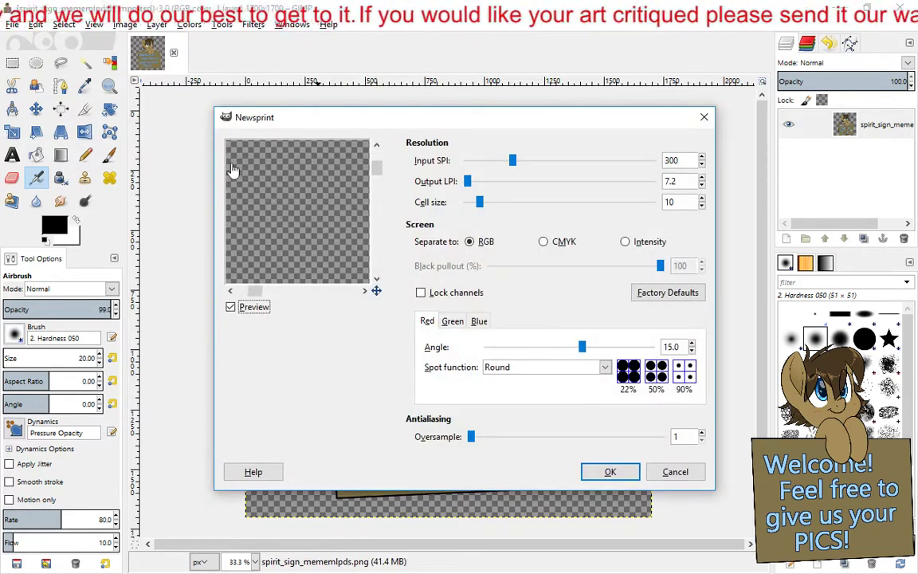
drag(306, 239, 221, 170)
drag(353, 257, 250, 242)
drag(331, 234, 256, 246)
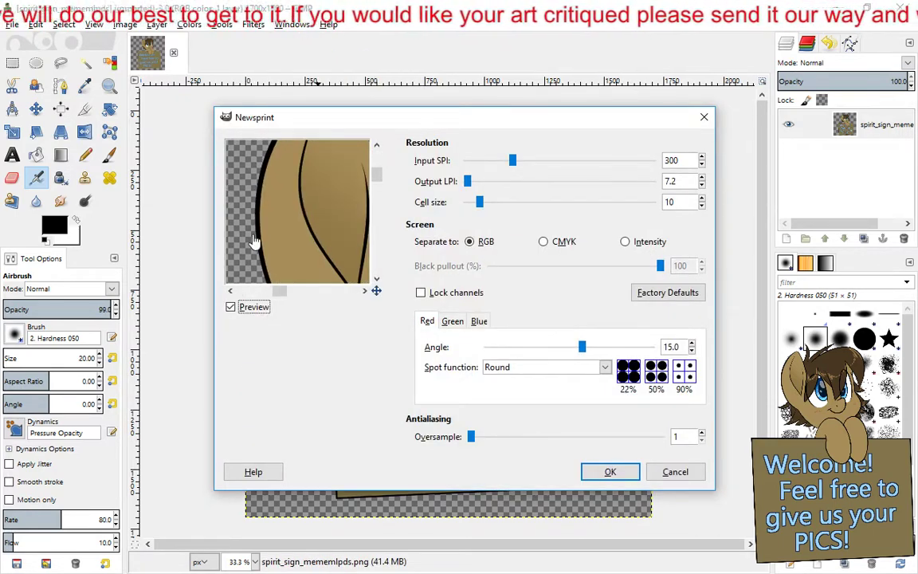
drag(324, 242, 316, 239)
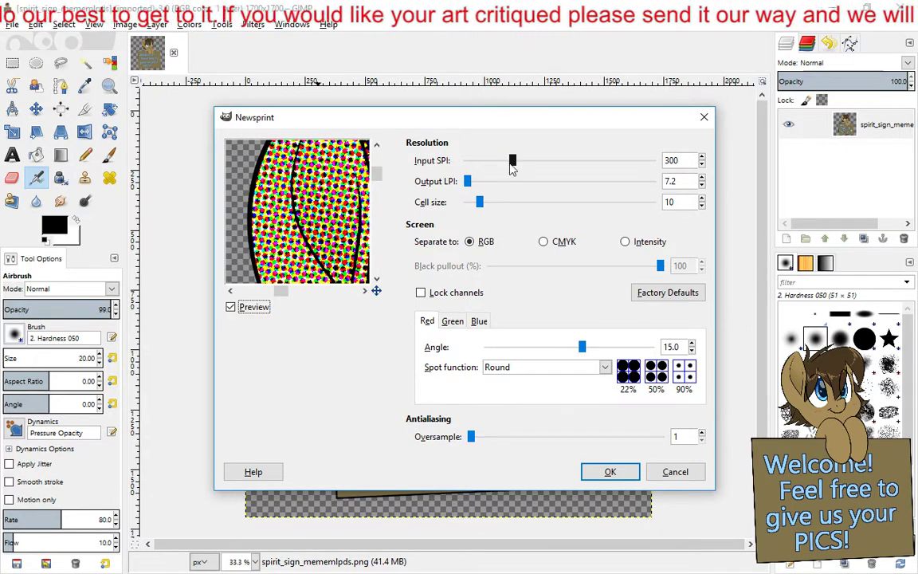
- Try PS Square (Euclidean Dot) and PS Diamond as the red channel's spot function, and settle on Line
click(605, 369)
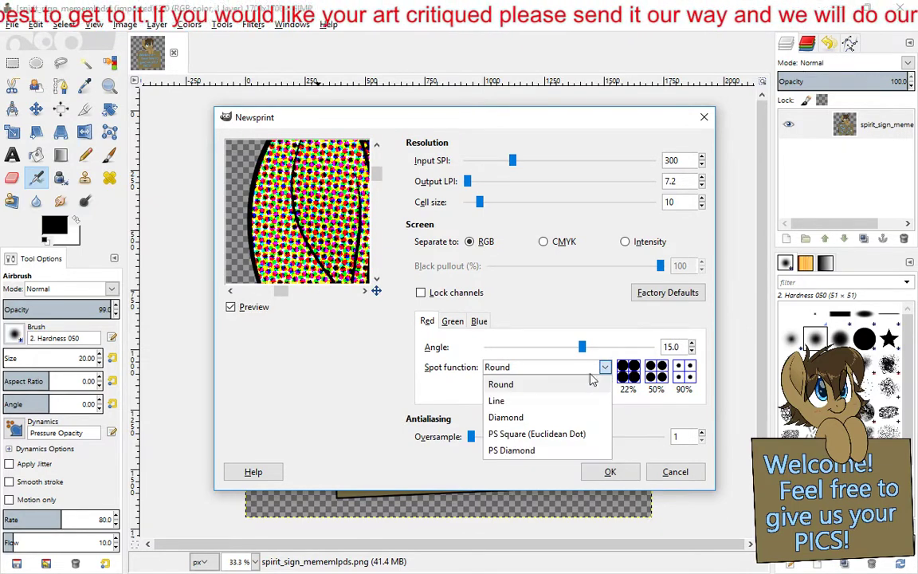
click(549, 435)
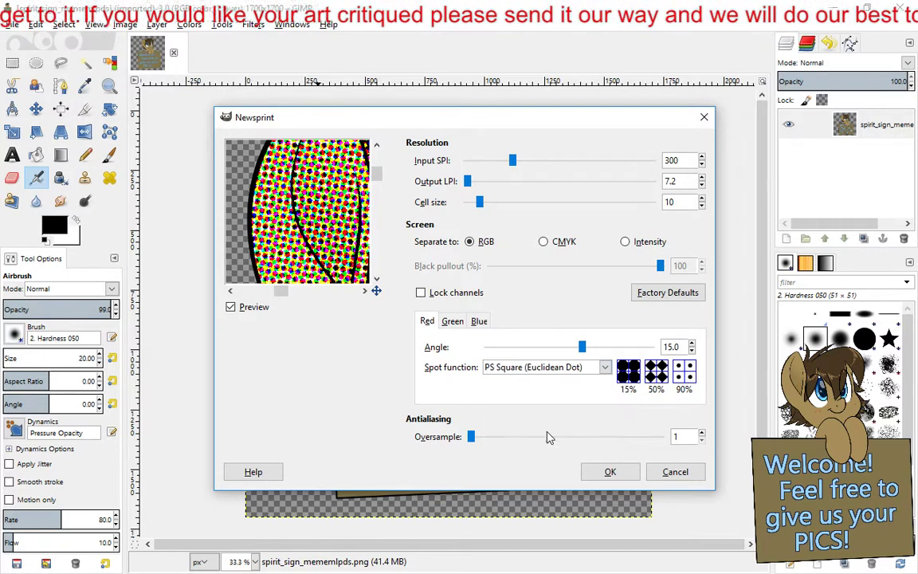
click(598, 371)
click(496, 450)
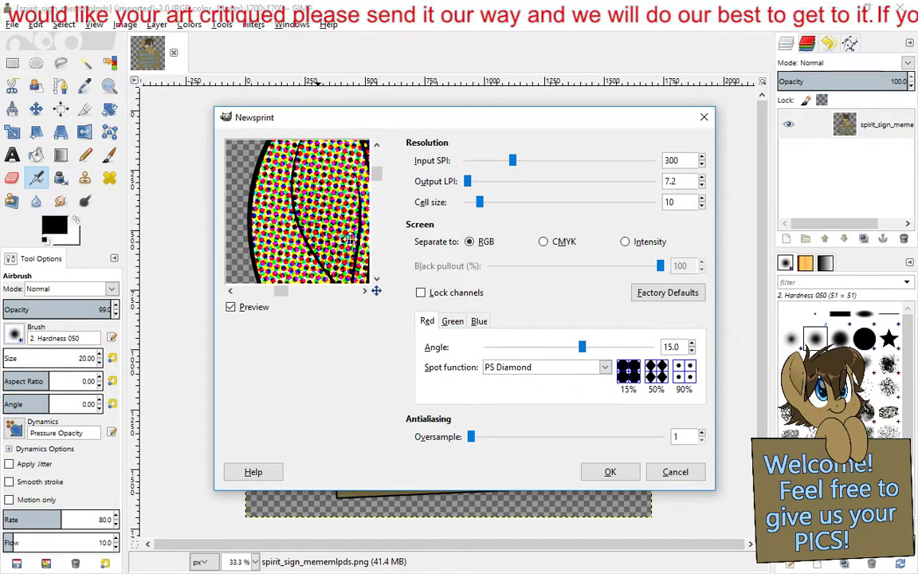
click(598, 372)
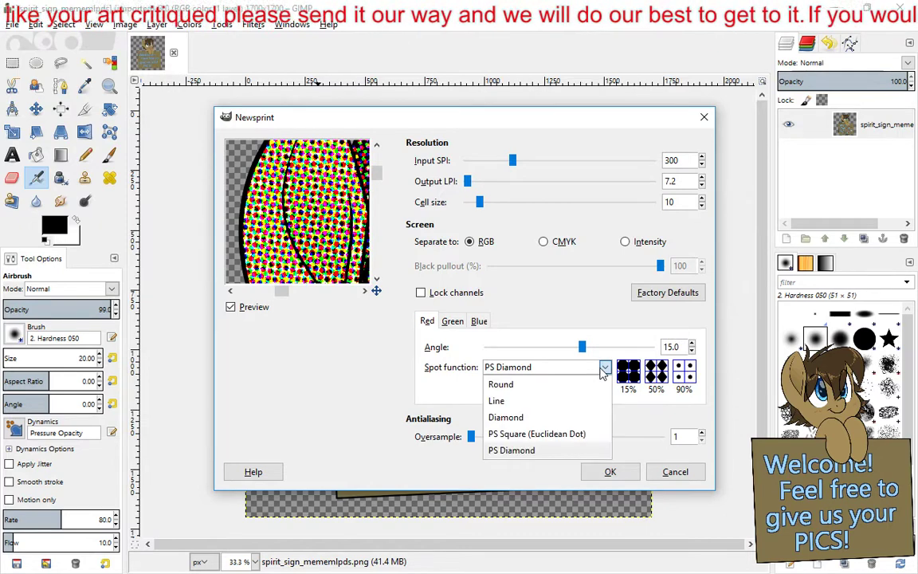
click(504, 401)
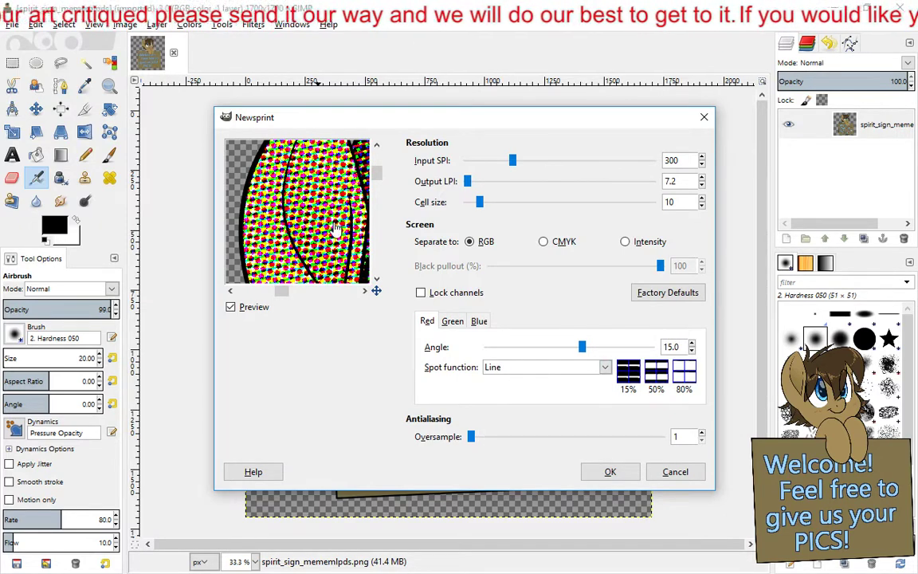
- Set the Newsprint spot function to Line for both the green and blue channels
click(458, 323)
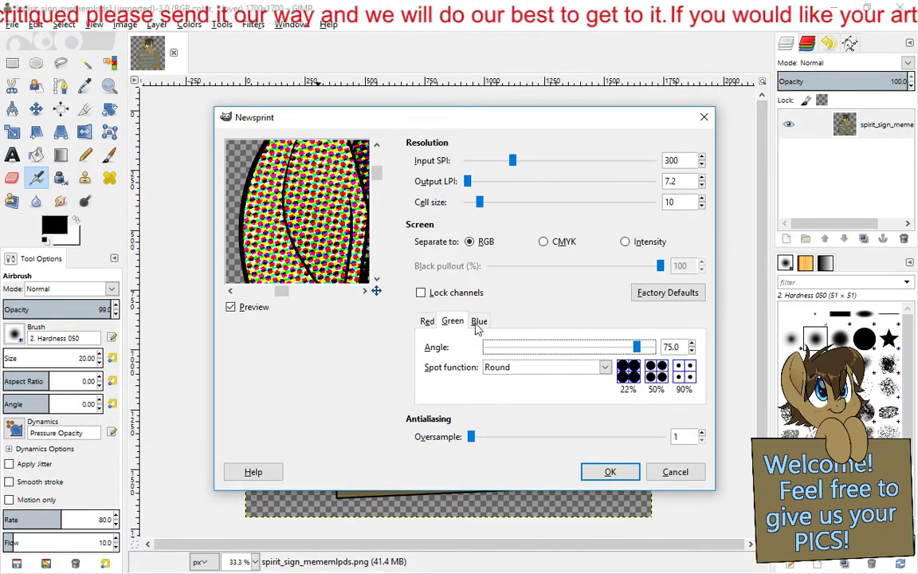
click(594, 376)
click(502, 399)
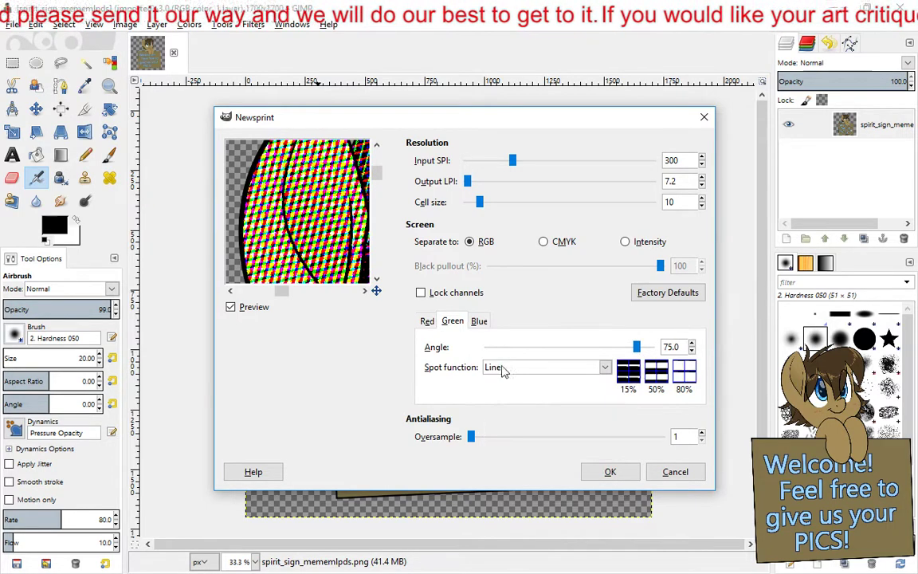
click(479, 323)
click(547, 368)
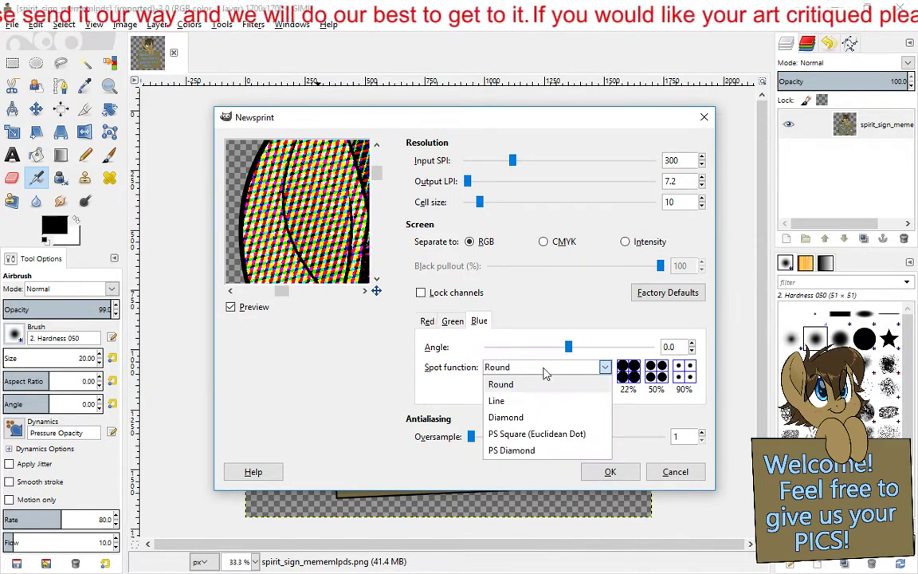
click(534, 400)
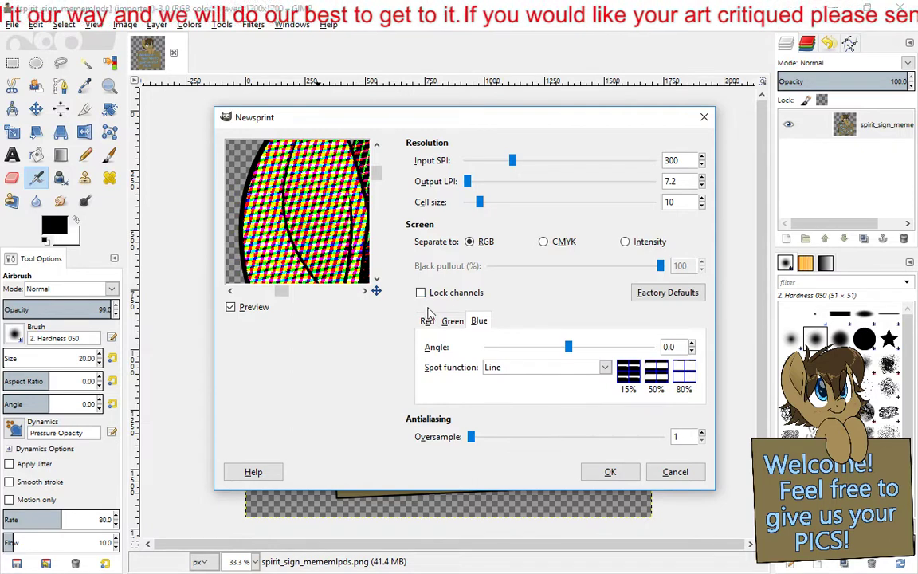
- Set the Newsprint input SPI to 52, cell size to 3 and oversample to 2, and apply the filter
drag(513, 163, 480, 163)
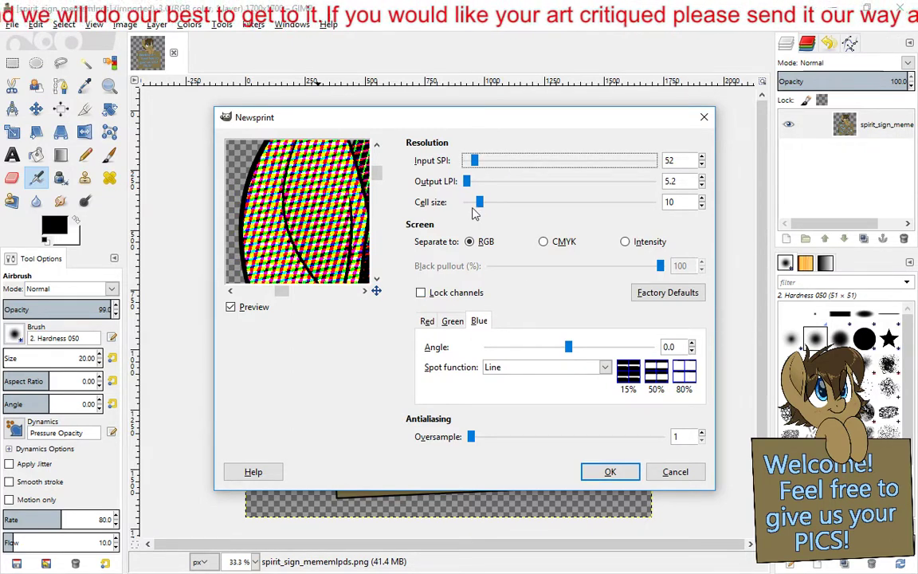
drag(479, 203, 471, 203)
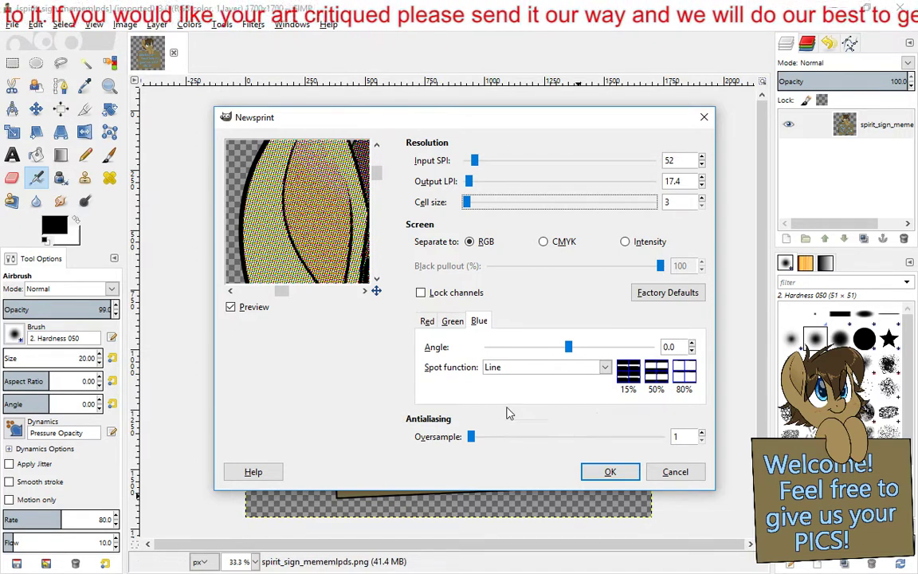
click(471, 437)
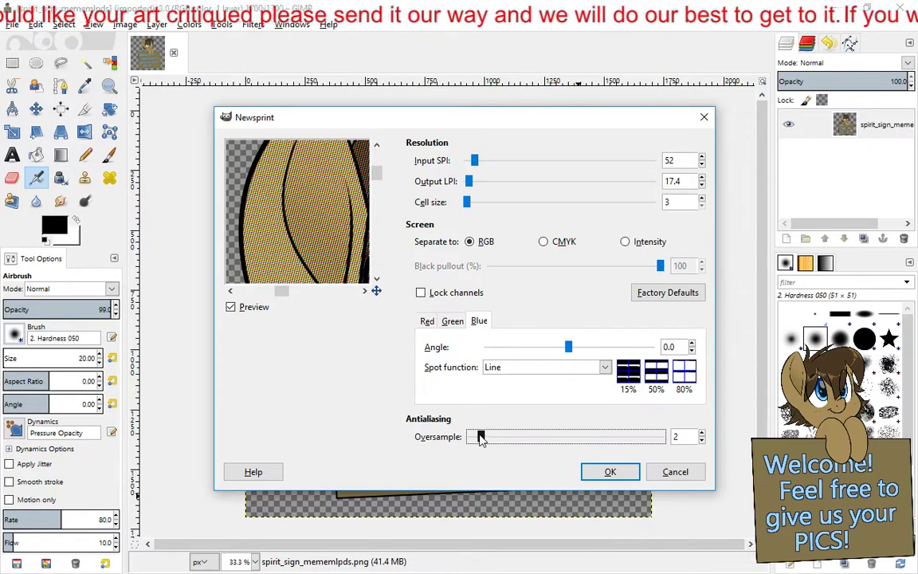
click(604, 474)
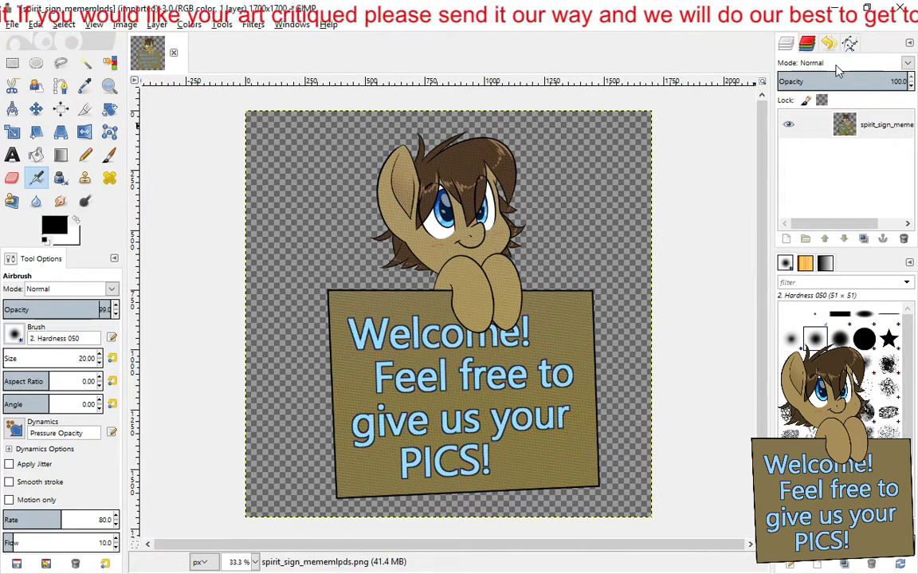
- Try the Illusion map filter on the pony sign image with 8 divisions in Mode 1, and undo it
click(266, 26)
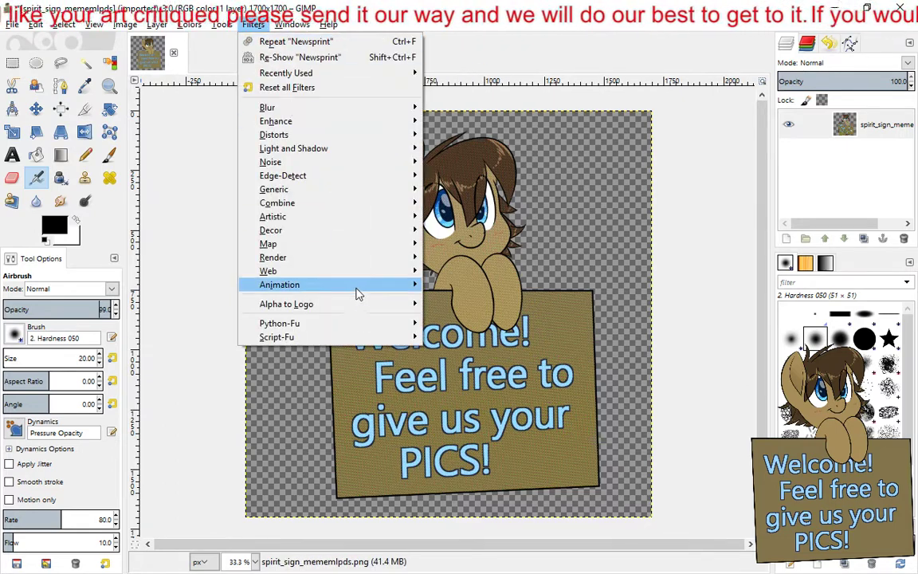
mouse_move(359, 275)
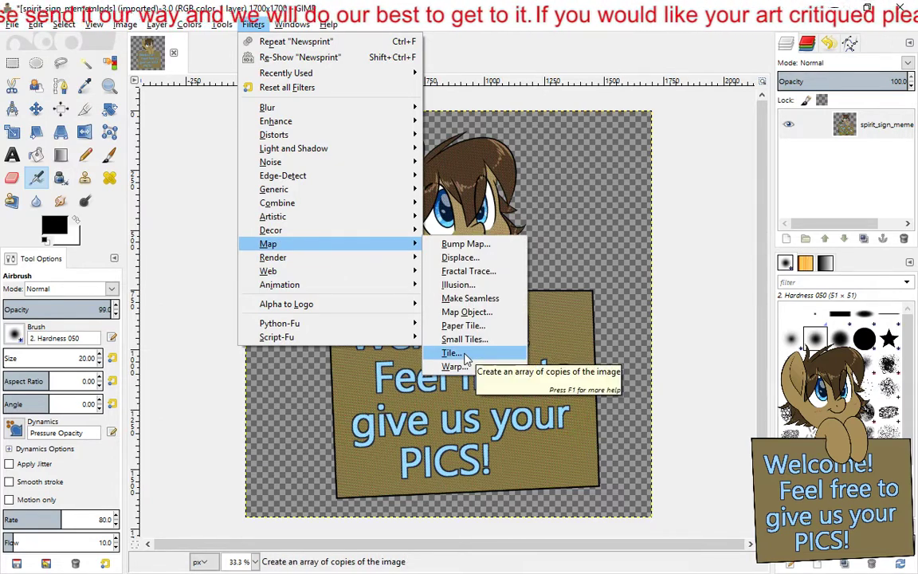
click(459, 285)
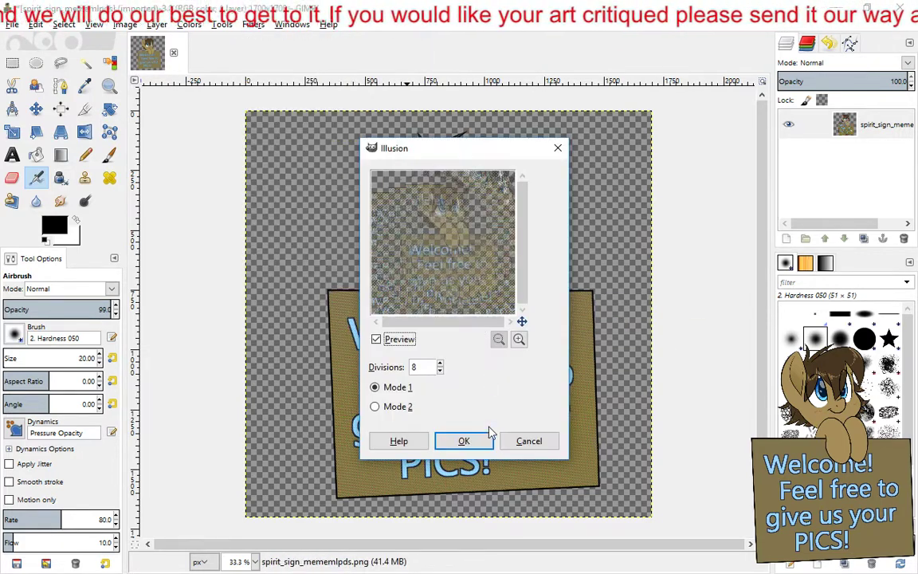
click(465, 440)
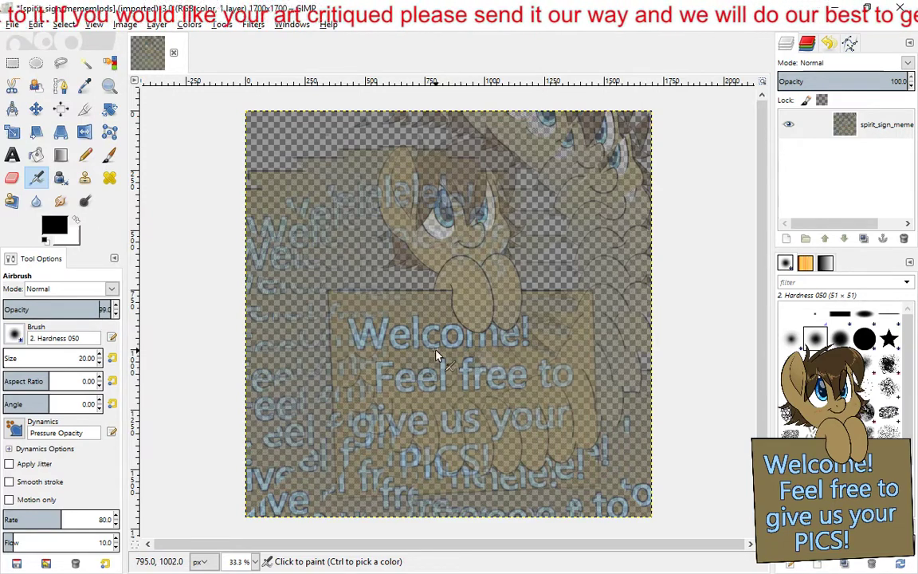
key(ctrl+z)
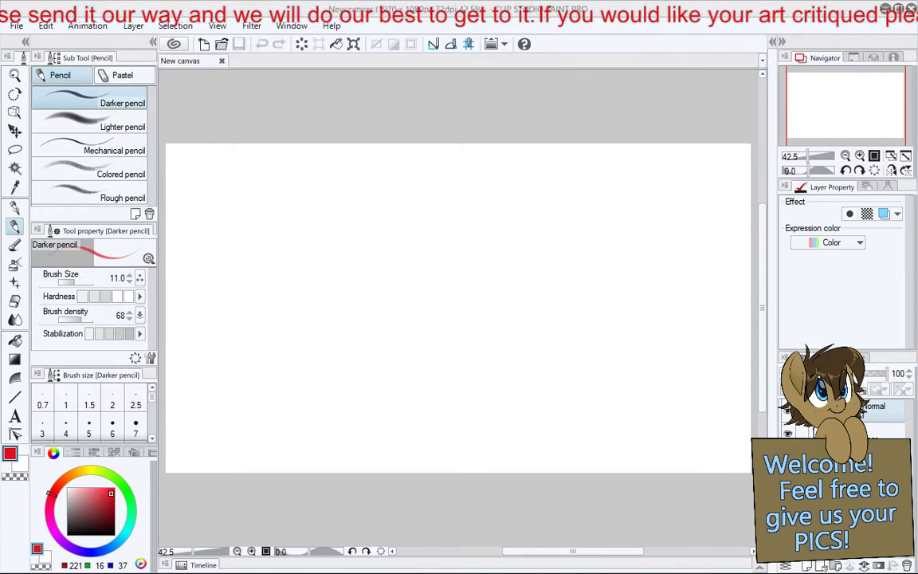
- Restore the maximized Clip Studio Paint window to a smaller size, uncovering the shared drawing canvas behind it
click(899, 9)
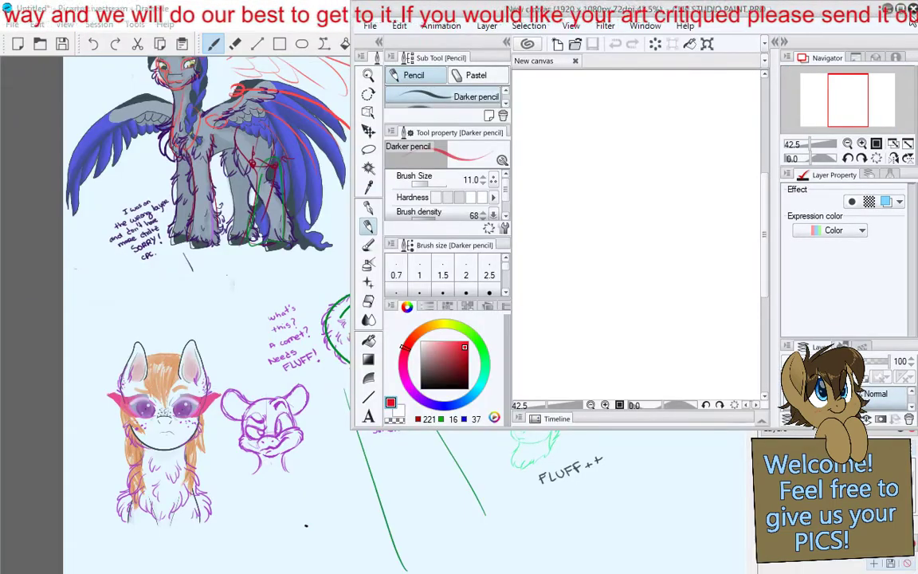
- Close the Clip Studio Paint window and return to the empty lower area of the shared Drawpile canvas
click(913, 10)
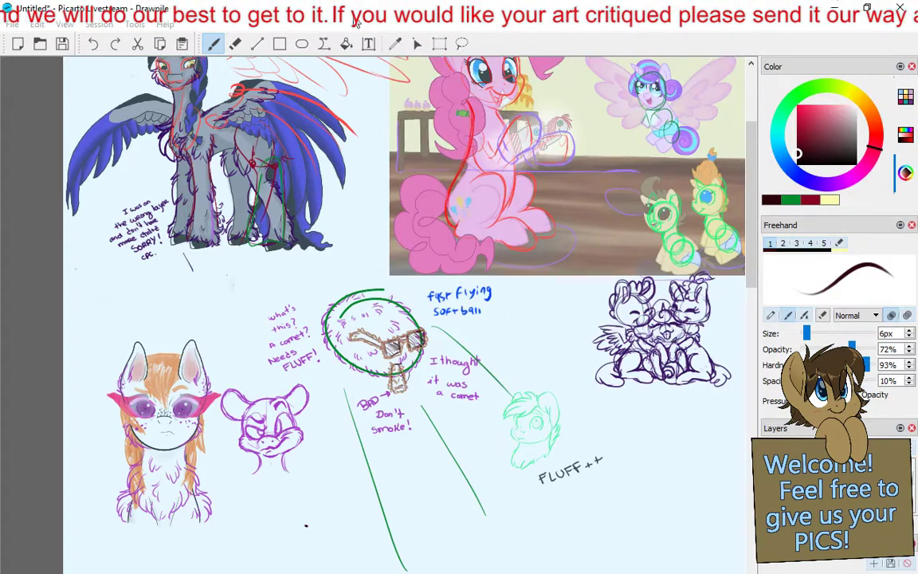
scroll(363, 219, down, 2)
ctrl+scroll(375, 304, down, 1)
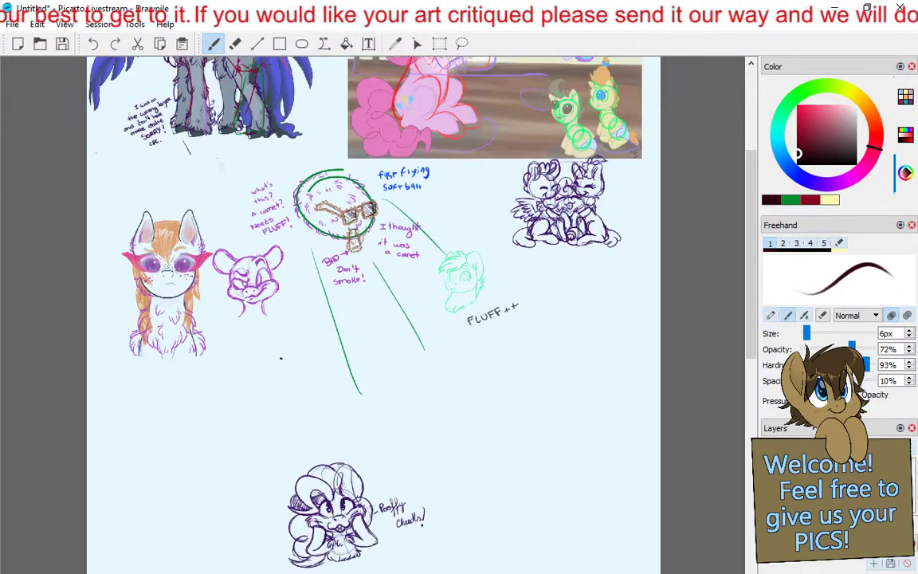
- Paste the coin dragon page 1 wip 3 image file from the Critique folder into the shared canvas
click(20, 25)
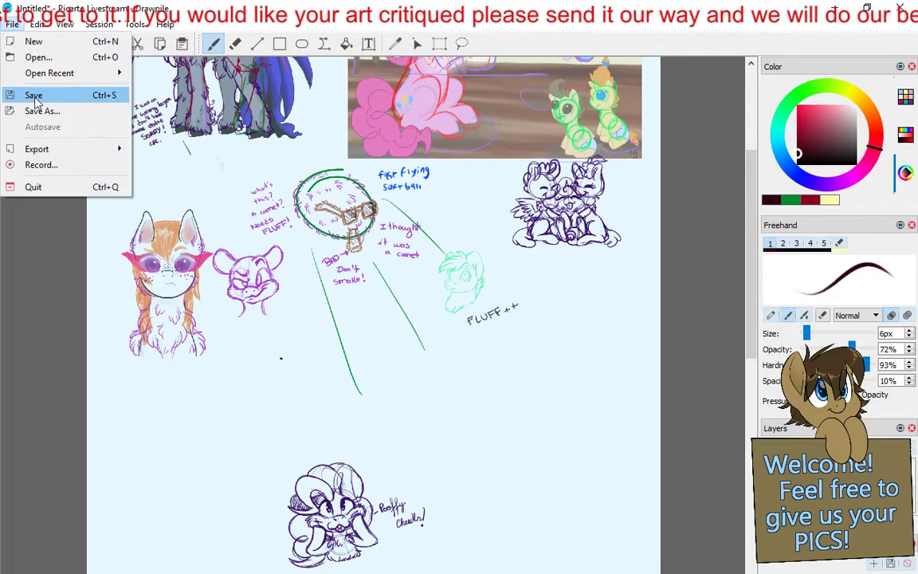
mouse_move(38, 25)
click(90, 129)
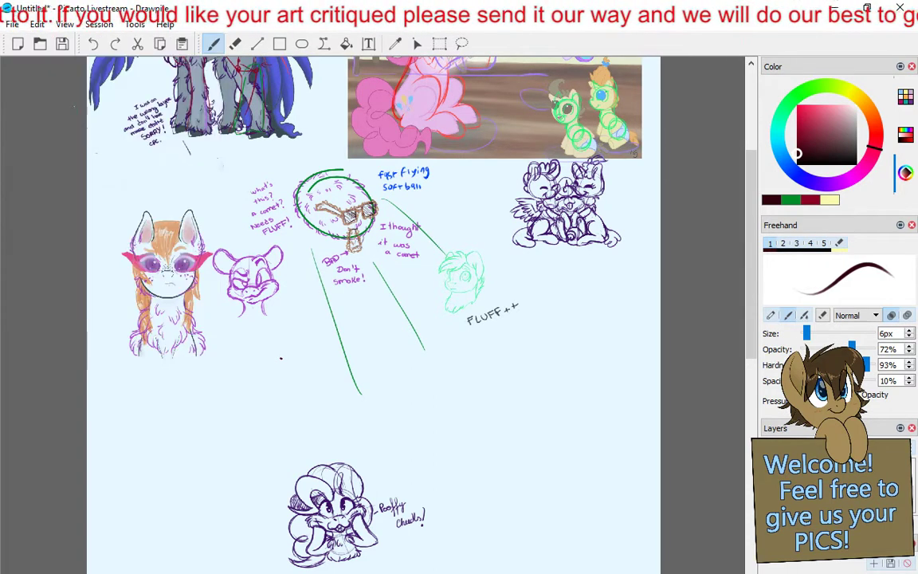
click(40, 25)
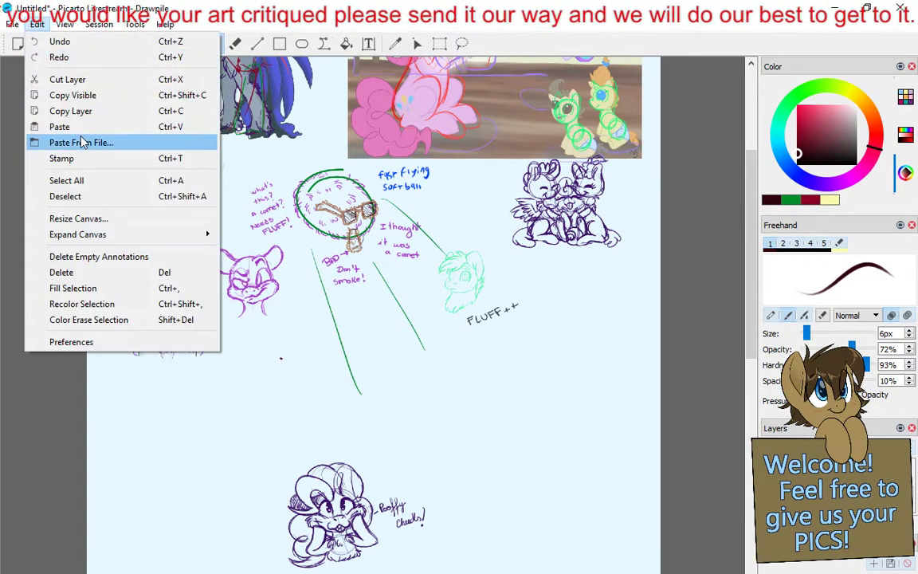
click(115, 141)
double_click(246, 131)
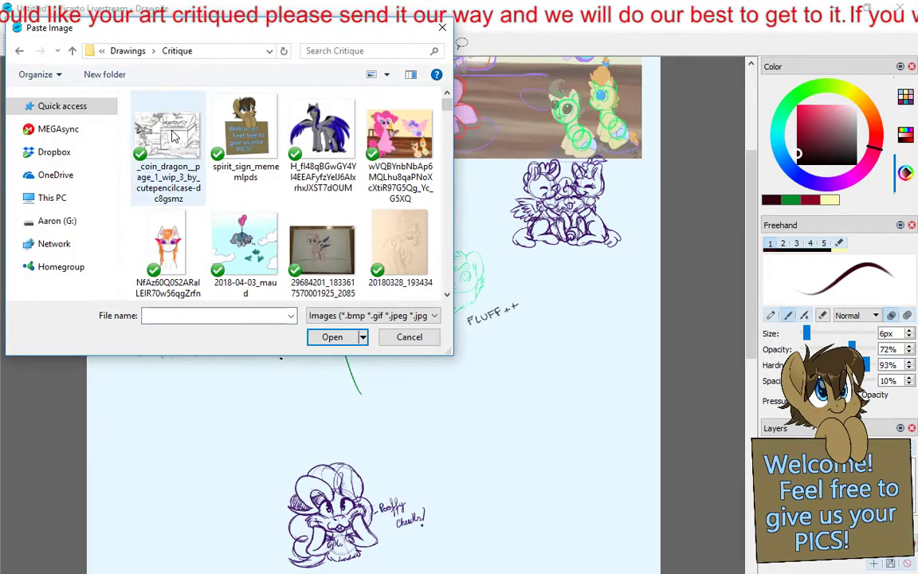
double_click(169, 134)
- Position the pasted comic page below the "FLUFF++" note at the canvas's edge and commit it by switching to the Freehand brush
mouse_move(426, 394)
mouse_down()
mouse_move(451, 484)
mouse_move(591, 537)
mouse_move(610, 498)
mouse_move(565, 508)
mouse_move(555, 492)
mouse_up()
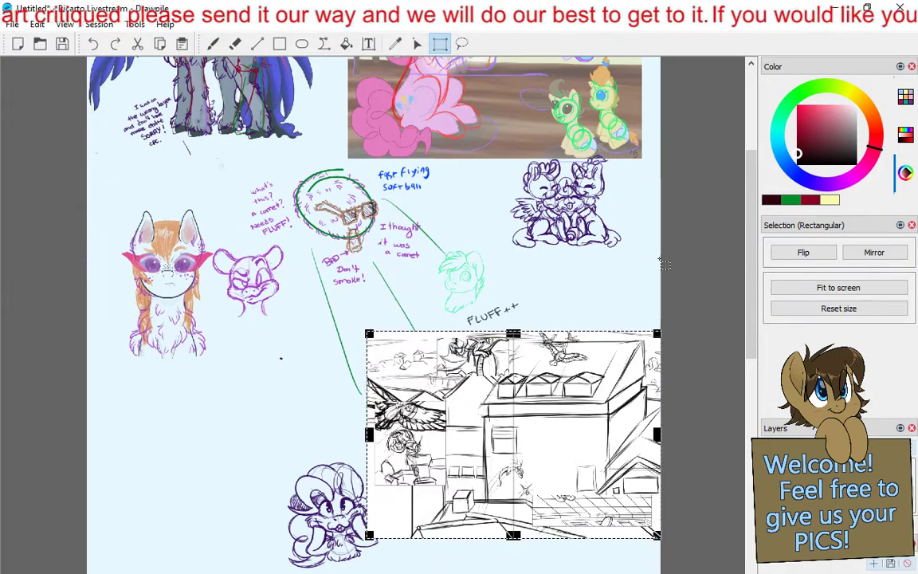
key(b)
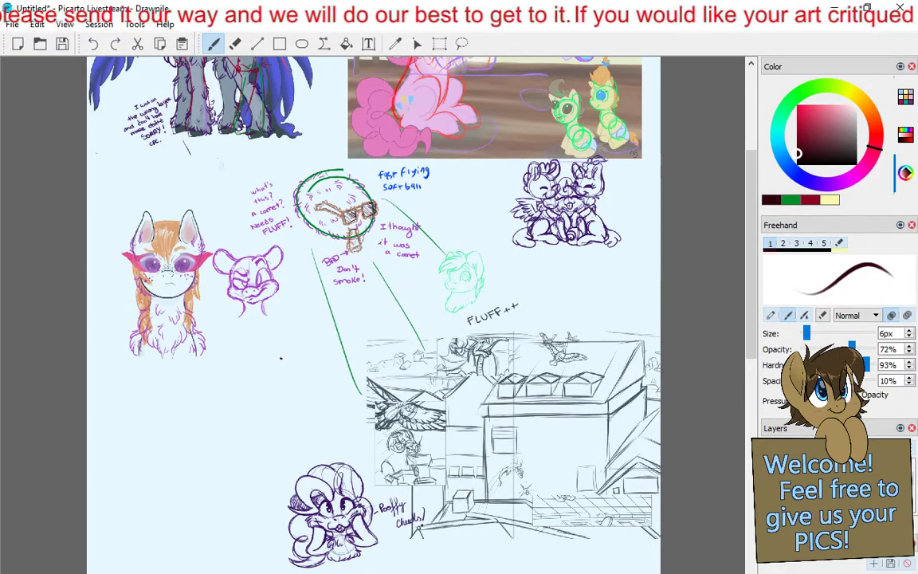
scroll(576, 375, up, 1)
drag(566, 374, 323, 209)
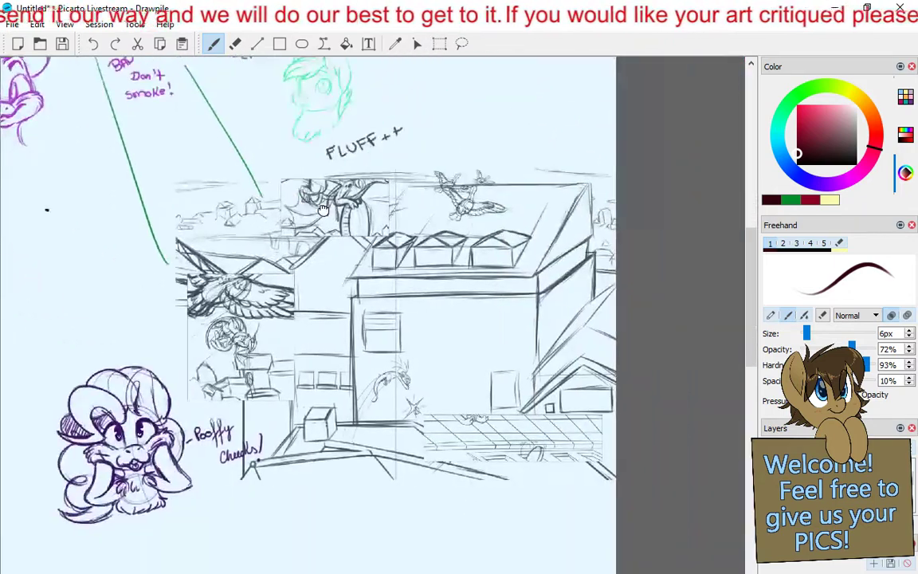
scroll(323, 212, up, 1)
scroll(335, 237, up, 1)
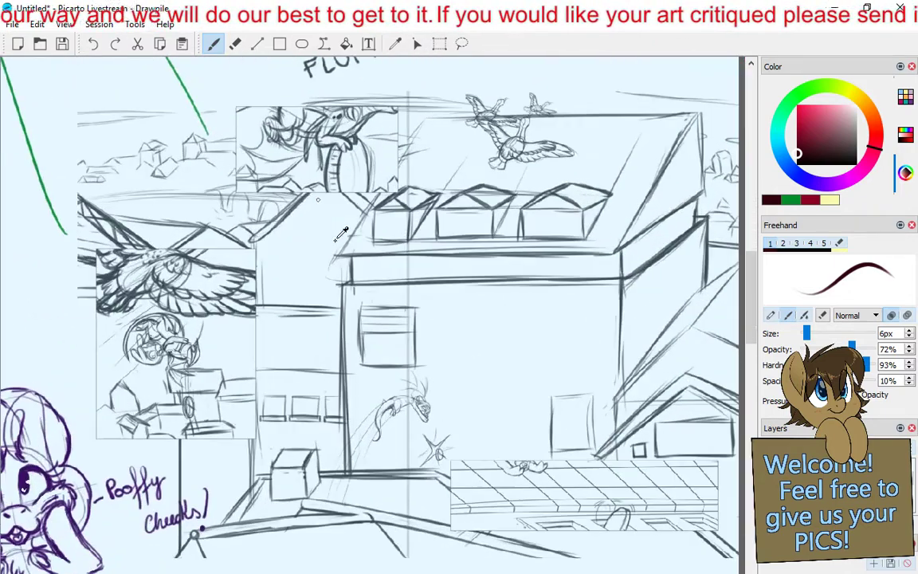
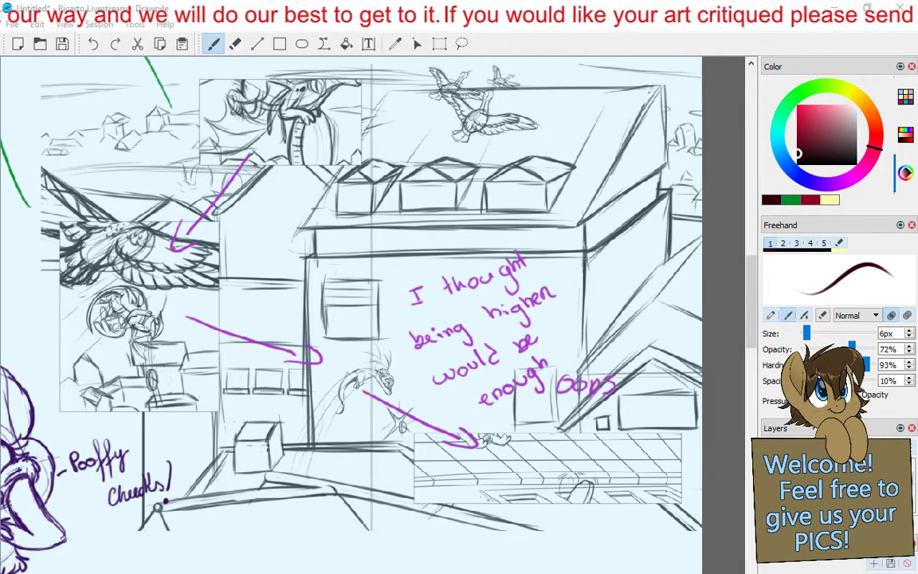
- Circle the comic page's upper-left village and dragon panels in dark maroon, and draw a thin curve from the rooftops past the lettering to the page's lower edge
mouse_move(130, 87)
mouse_down()
mouse_move(224, 254)
mouse_move(150, 90)
mouse_up()
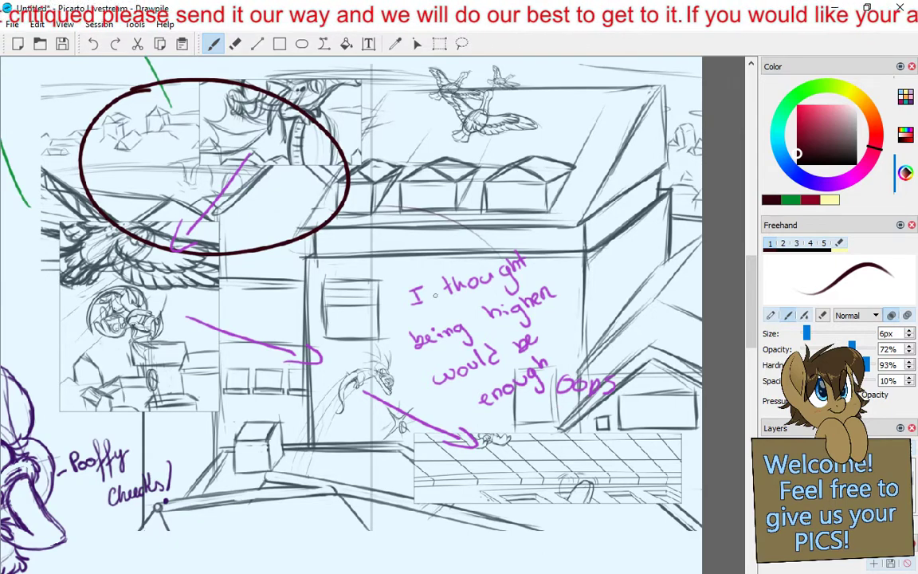
mouse_move(479, 295)
mouse_down()
mouse_move(520, 463)
mouse_move(497, 527)
mouse_up()
drag(750, 284, 751, 299)
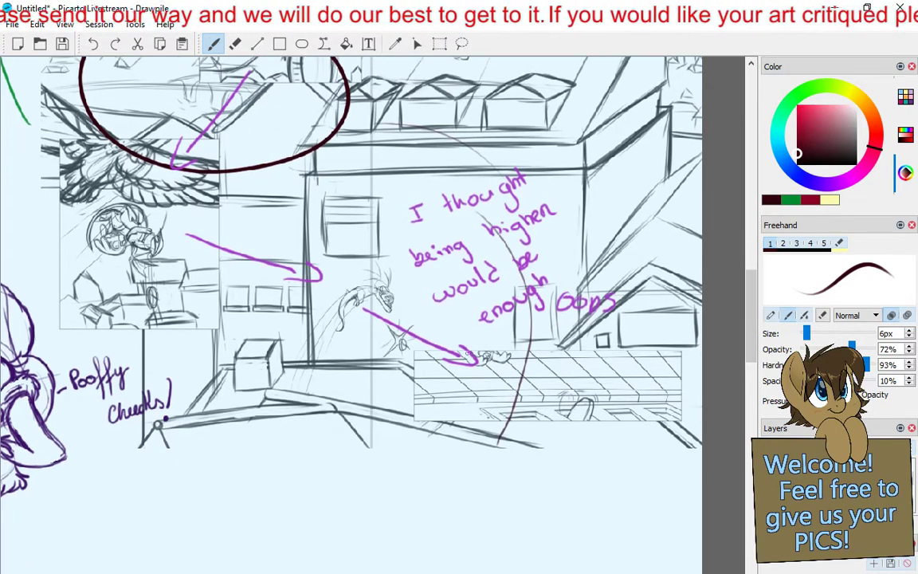